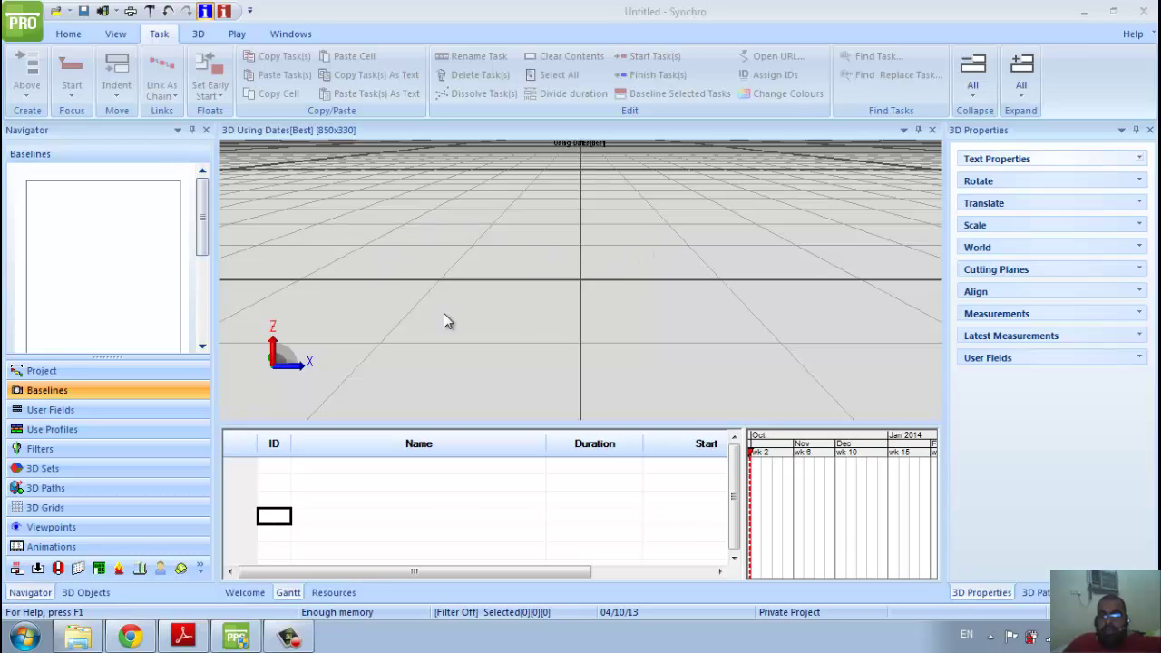
left_click(68, 33)
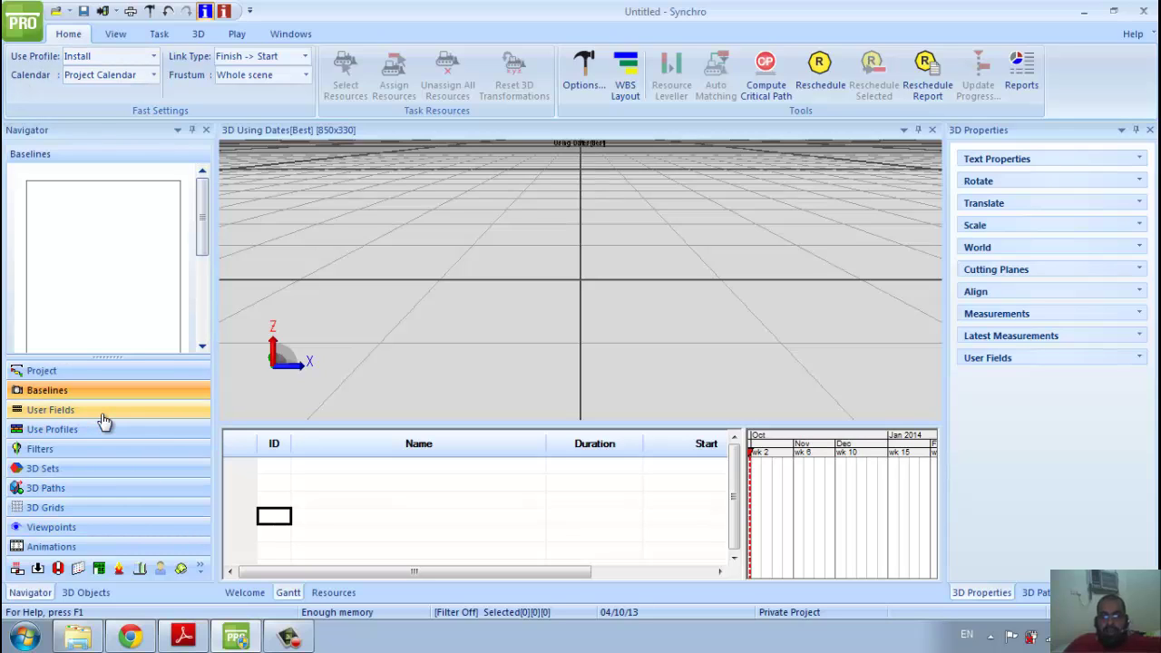
left_click(127, 34)
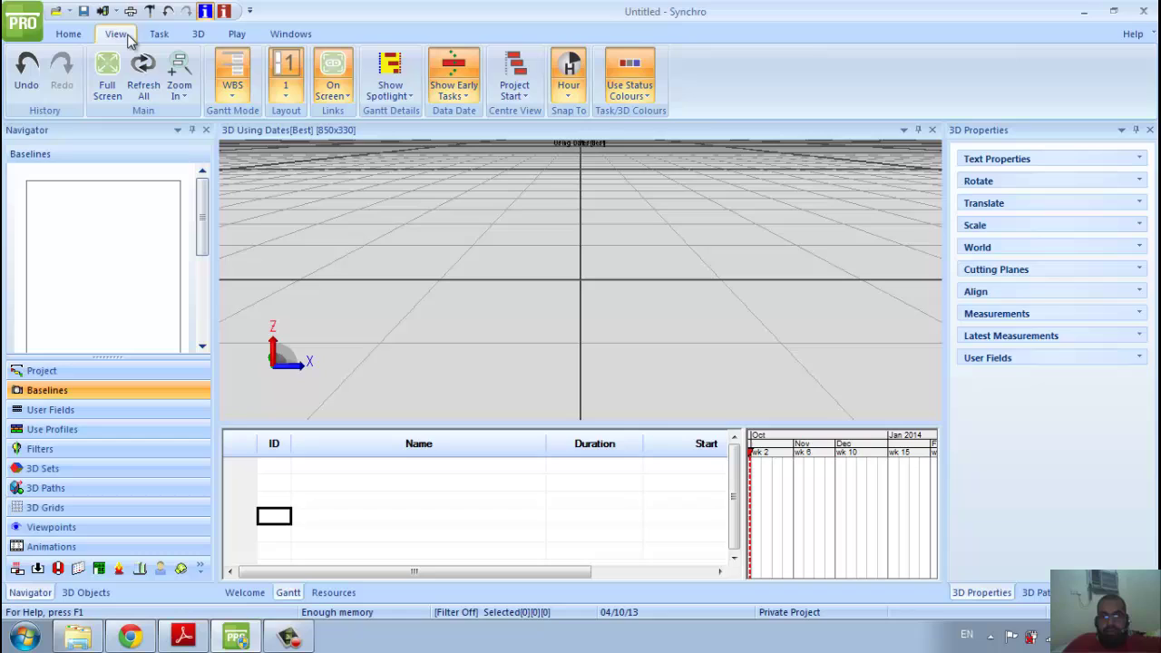
left_click(231, 95)
left_click(230, 99)
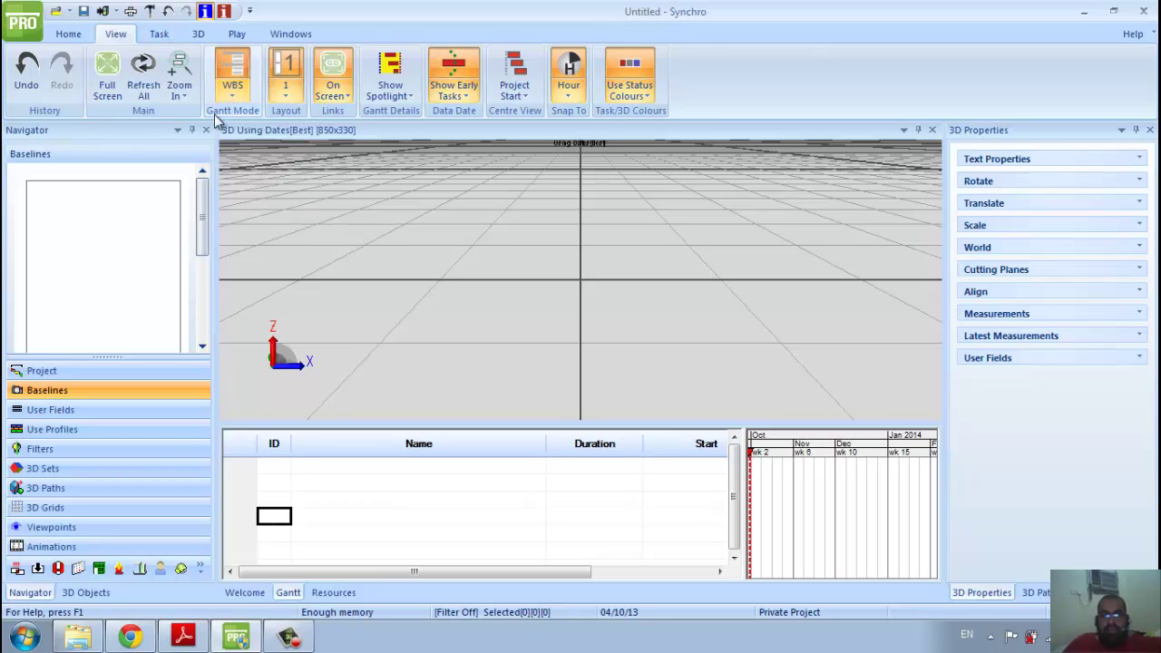
left_click(506, 96)
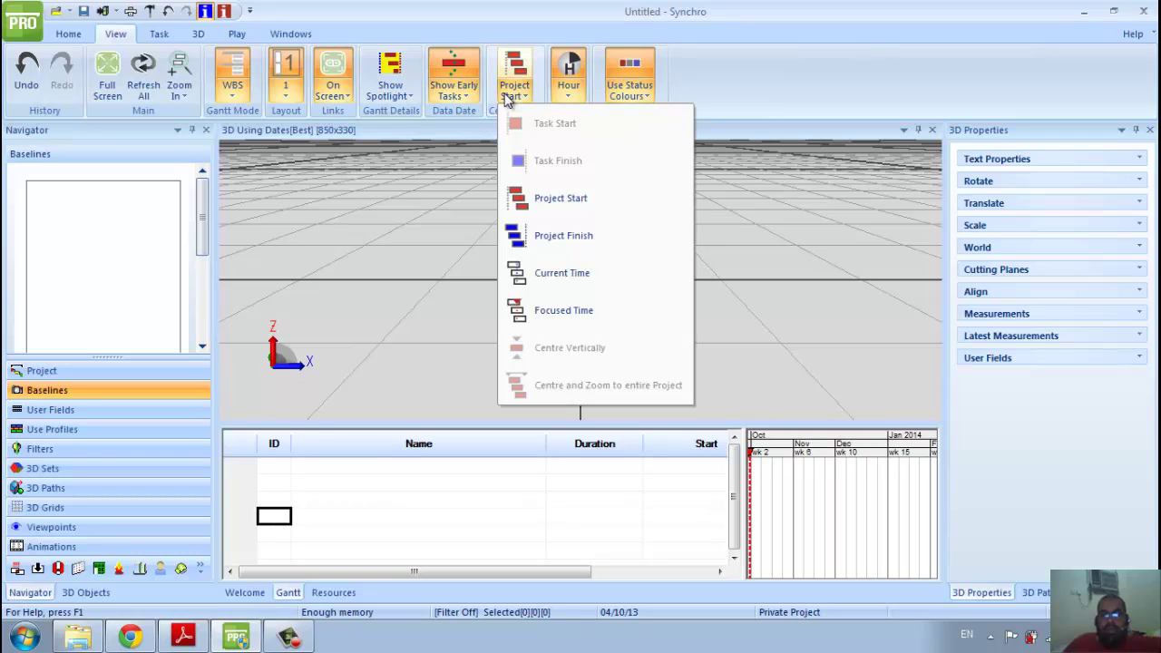
left_click(706, 73)
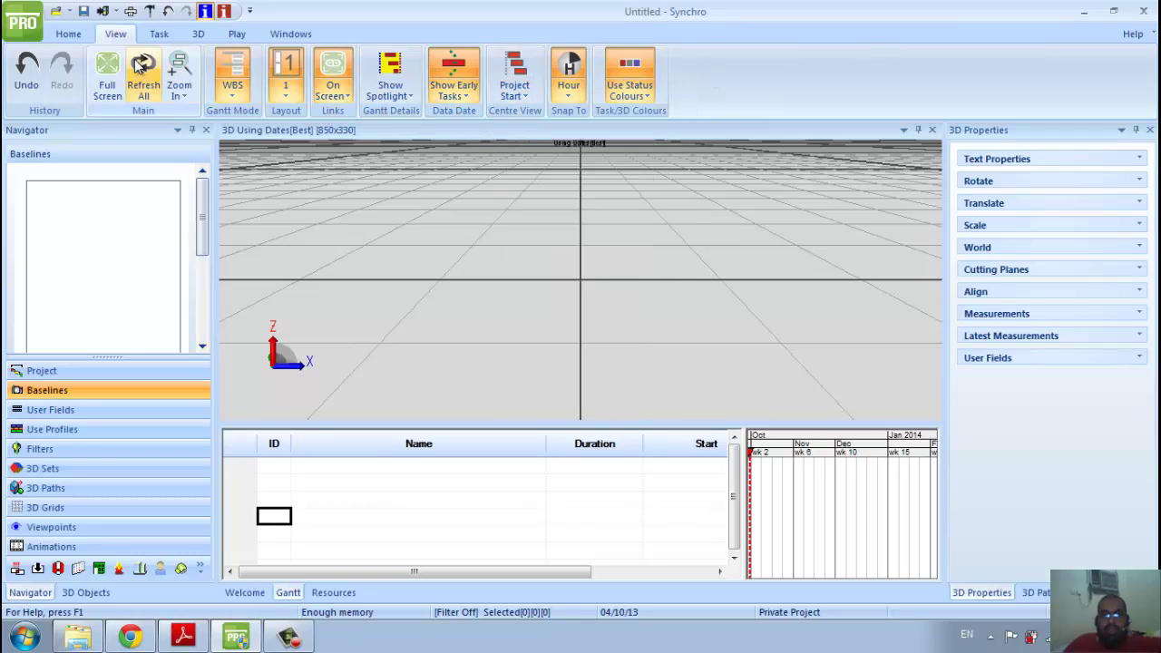
left_click(153, 35)
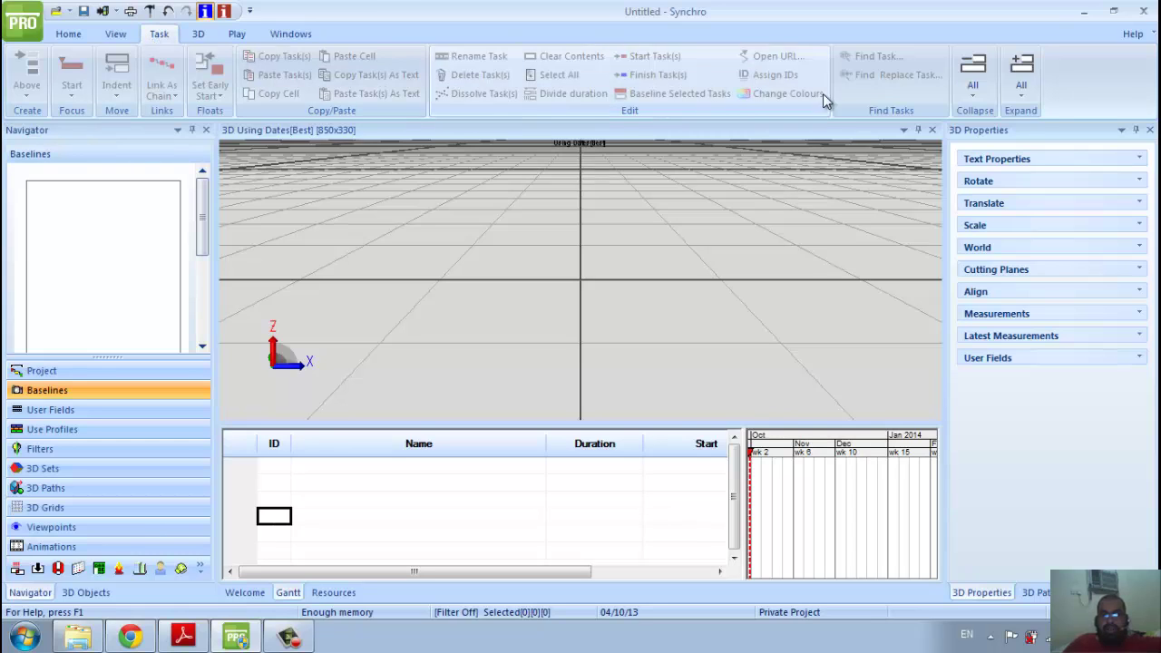
left_click(201, 34)
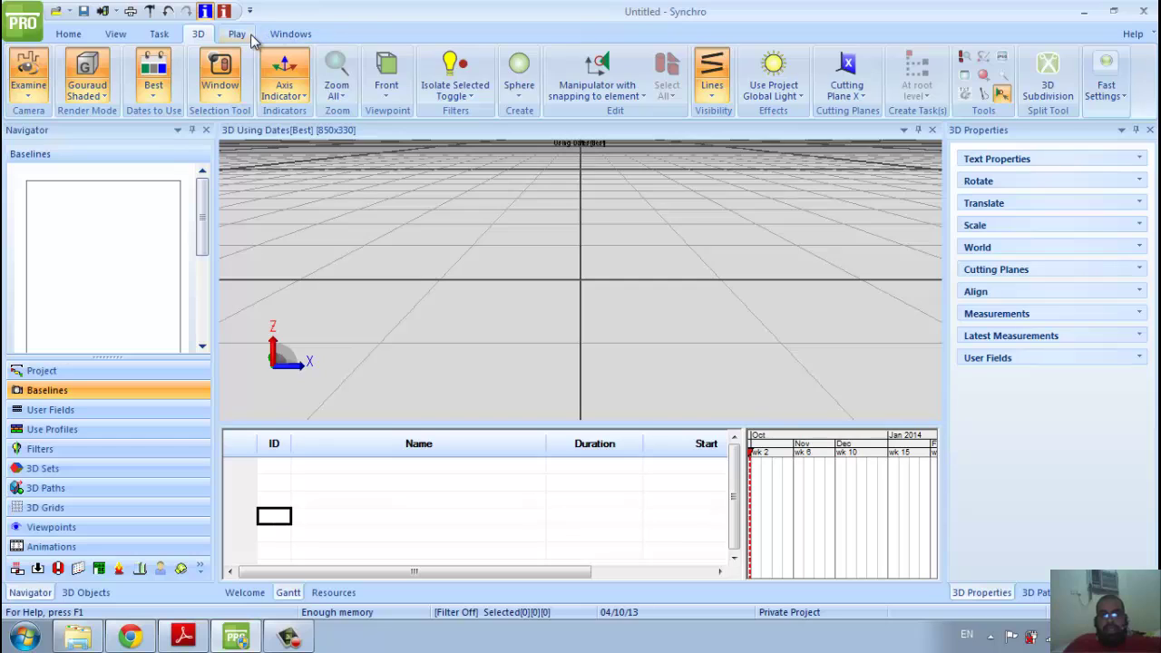
left_click(248, 37)
left_click(80, 35)
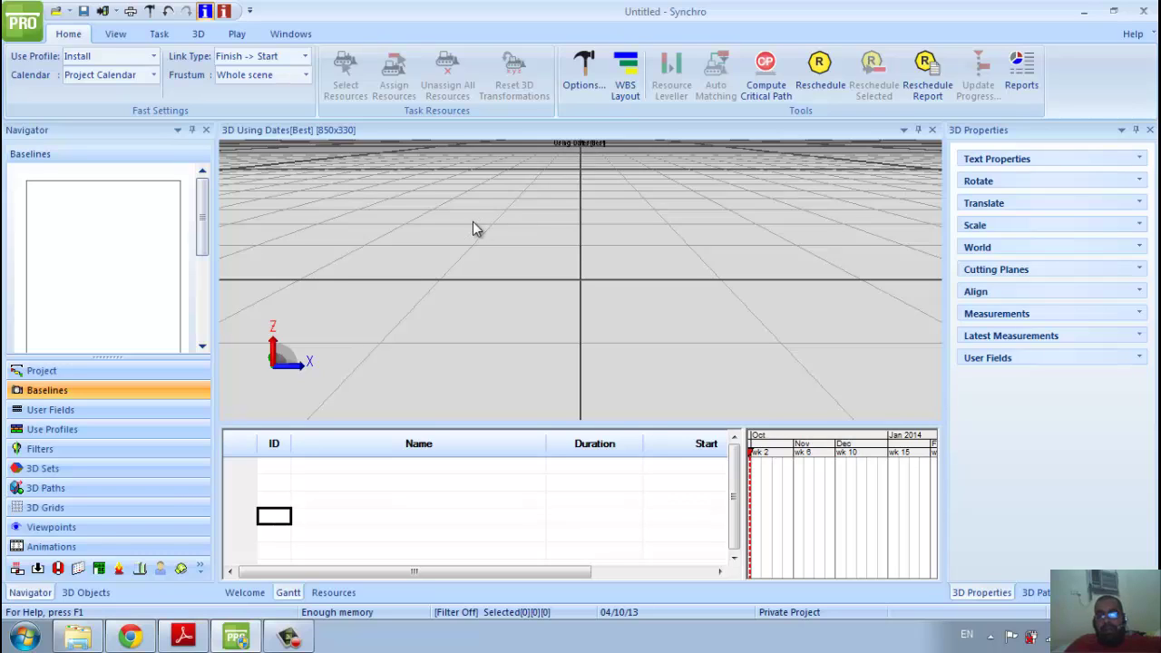
Step: Start a 3D import into the project's 3D objects and add the Small Office Block DWF file from the Downloads folder
left_click(86, 592)
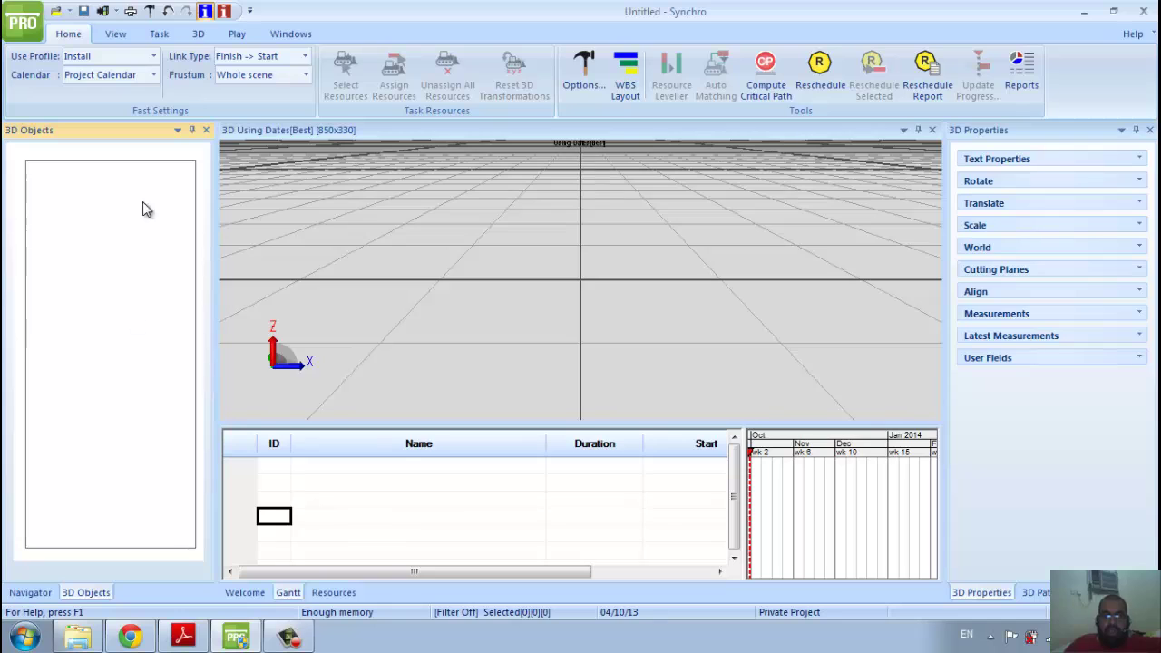
right_click(112, 209)
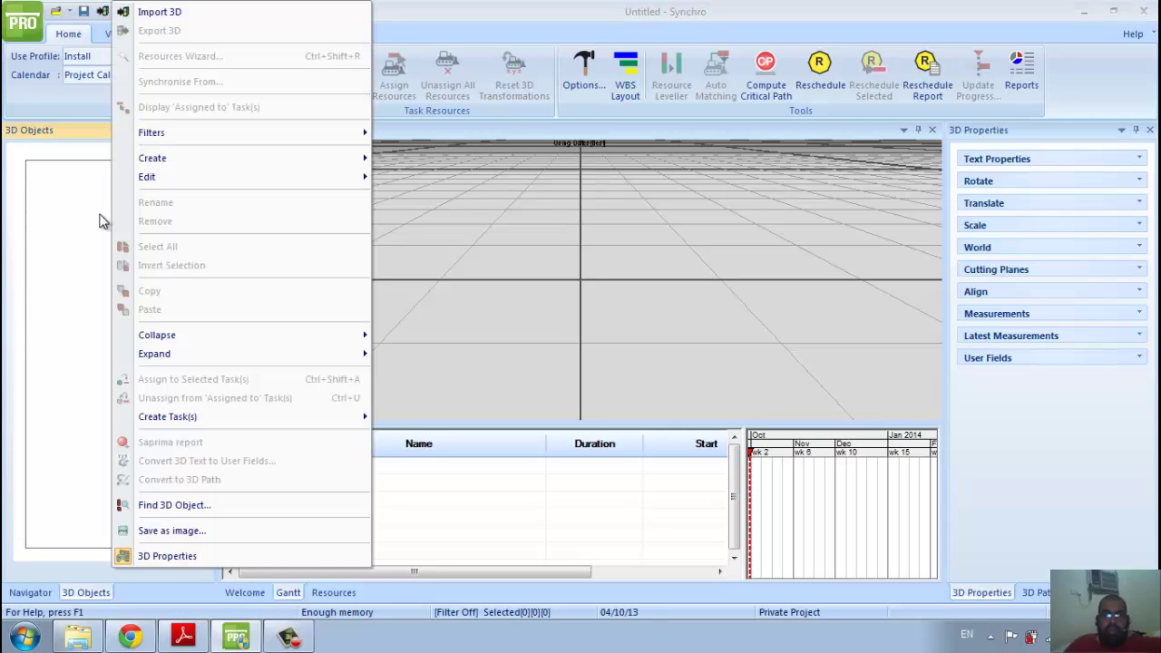
left_click(161, 13)
left_click(482, 425)
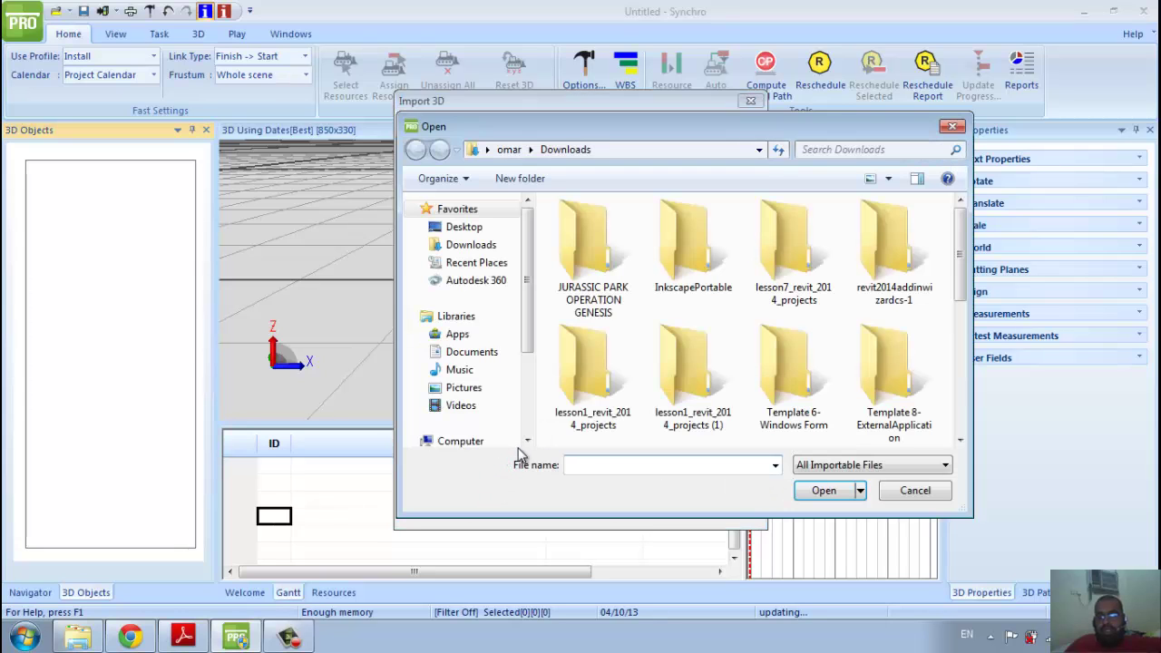
scroll(716, 329, "down", 5)
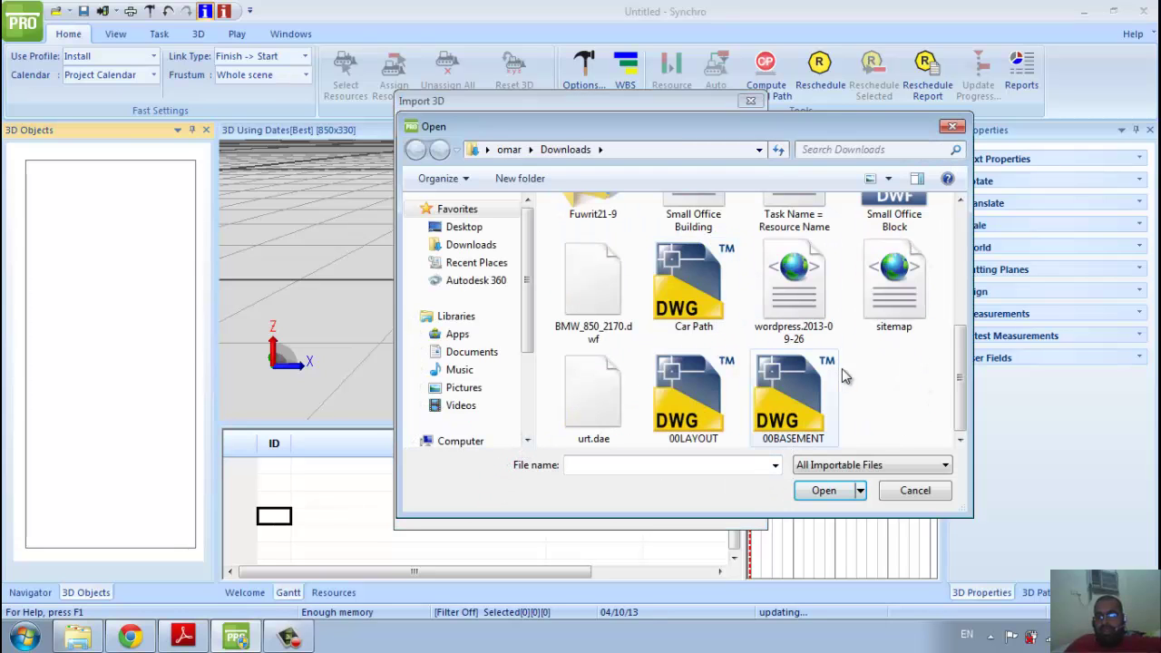
left_click(714, 226)
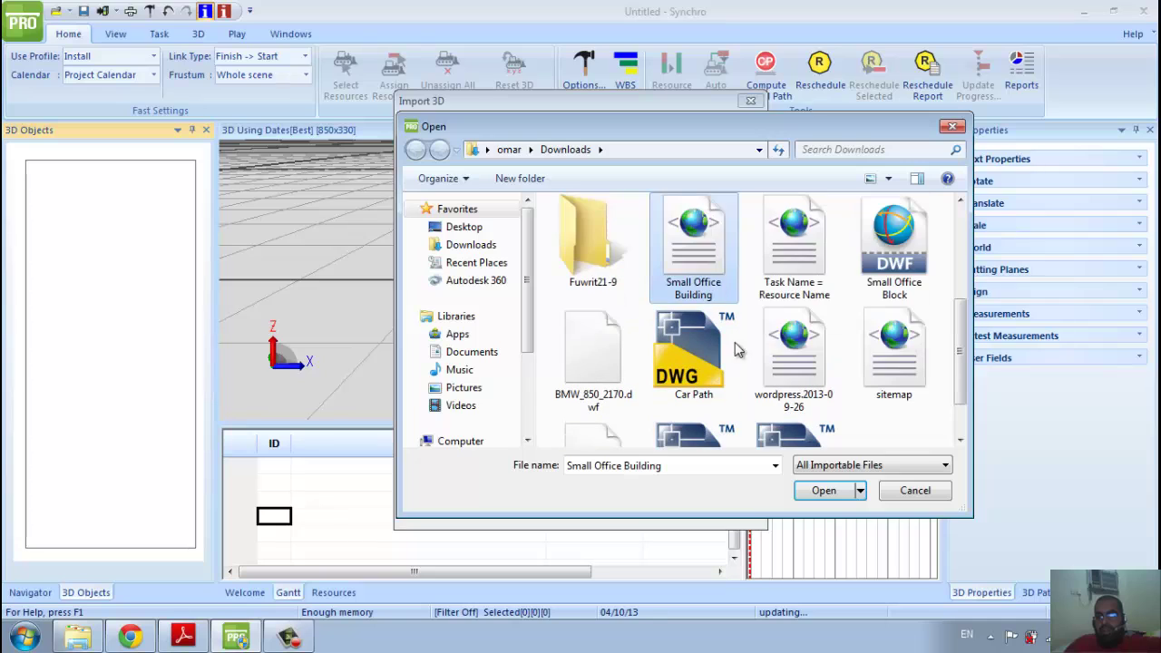
scroll(798, 399, "down", 1)
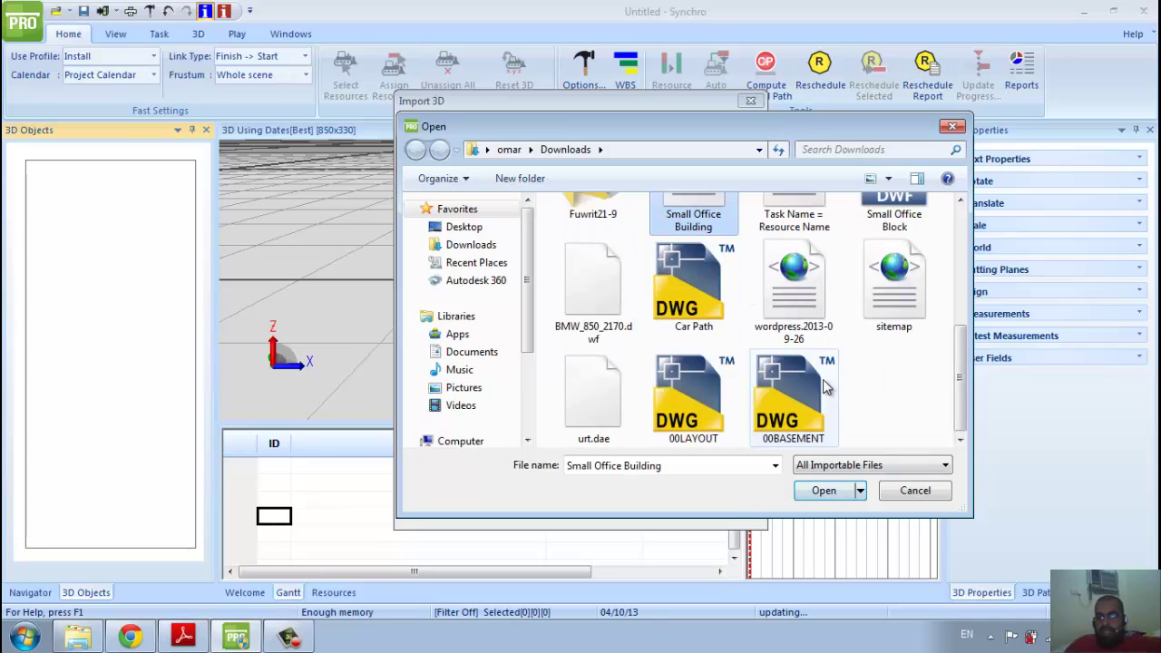
scroll(878, 390, "up", 1)
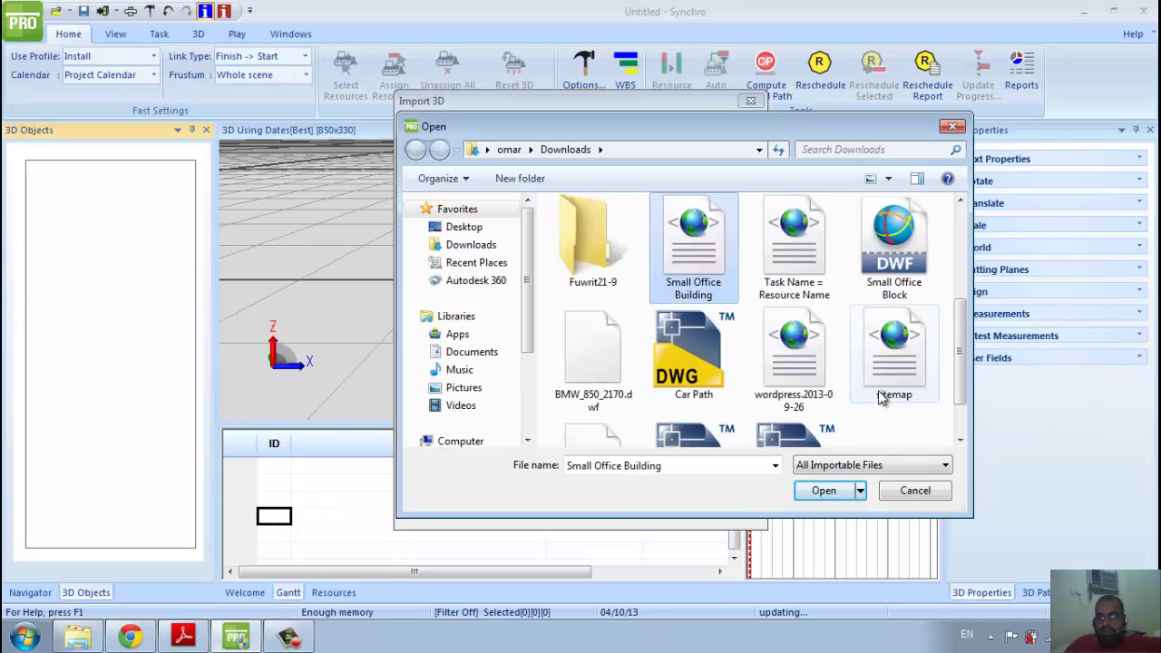
left_click(907, 290)
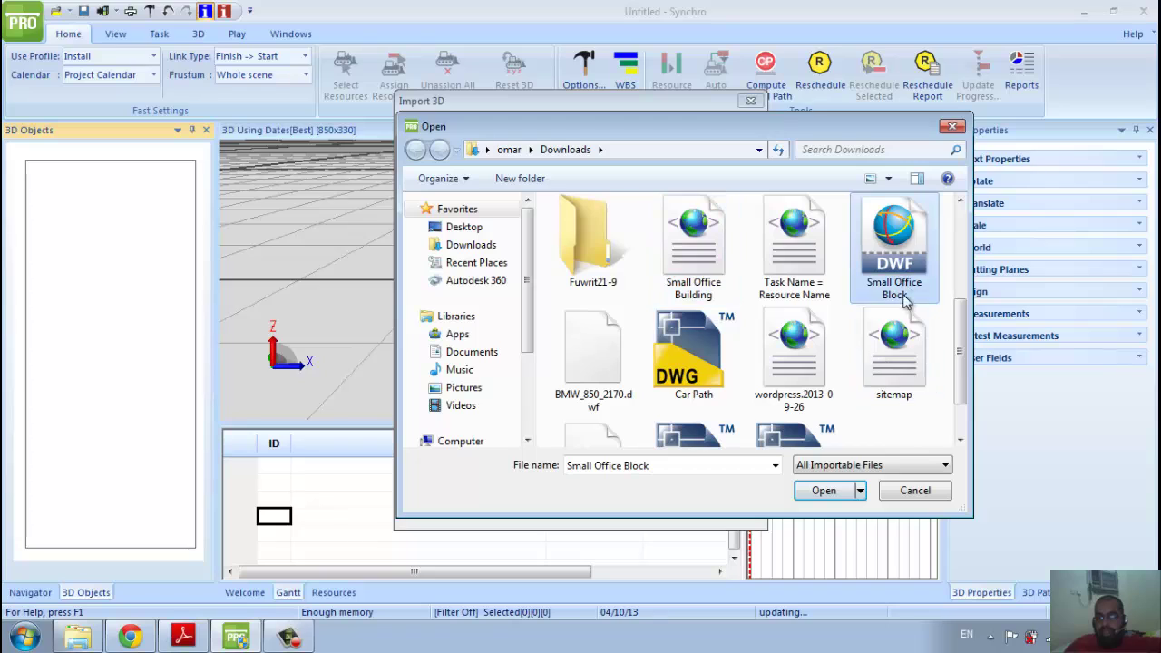
left_click(824, 491)
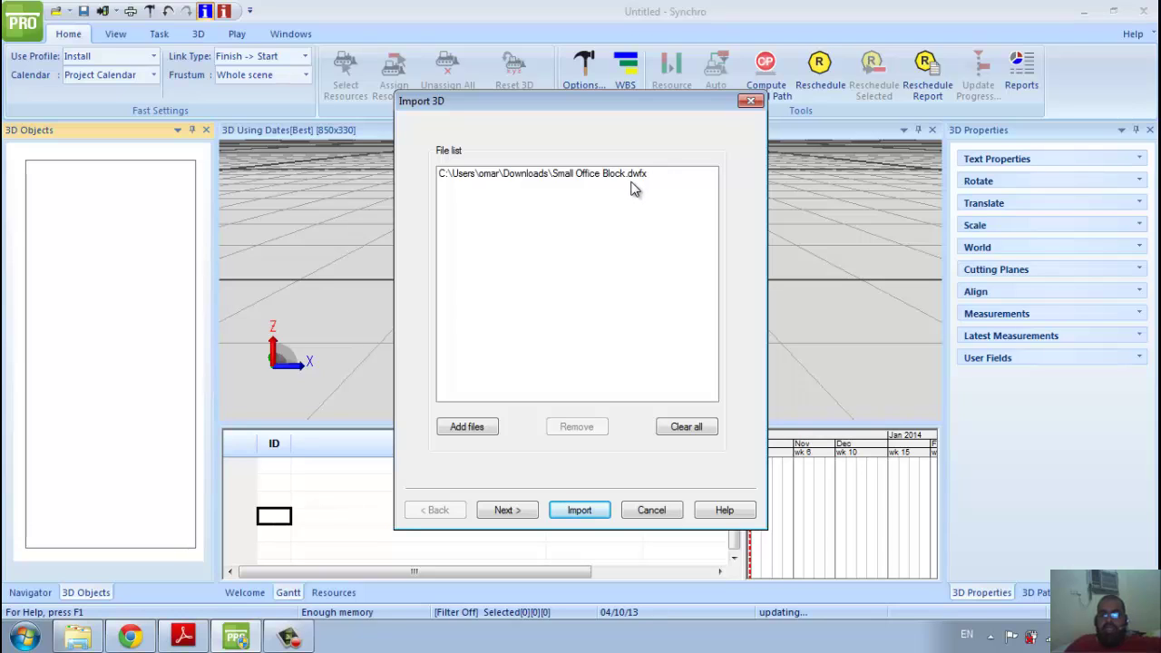
Step: Import the listed Small Office Block.dwfx model with the No assignment resource option
left_click(588, 512)
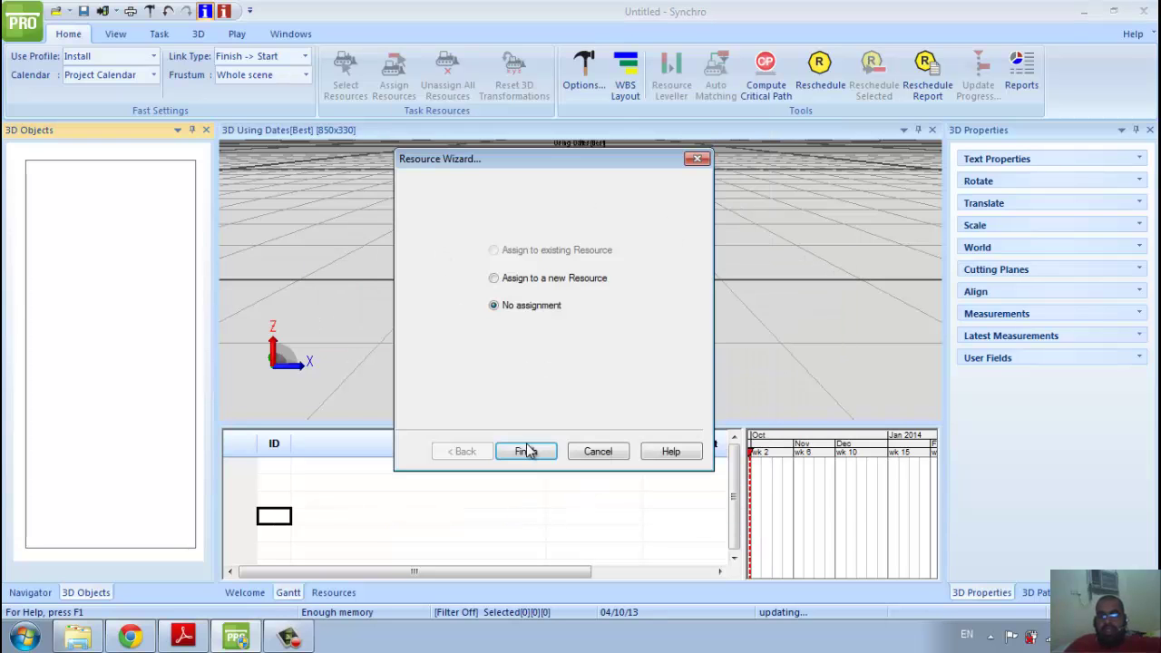
left_click(529, 451)
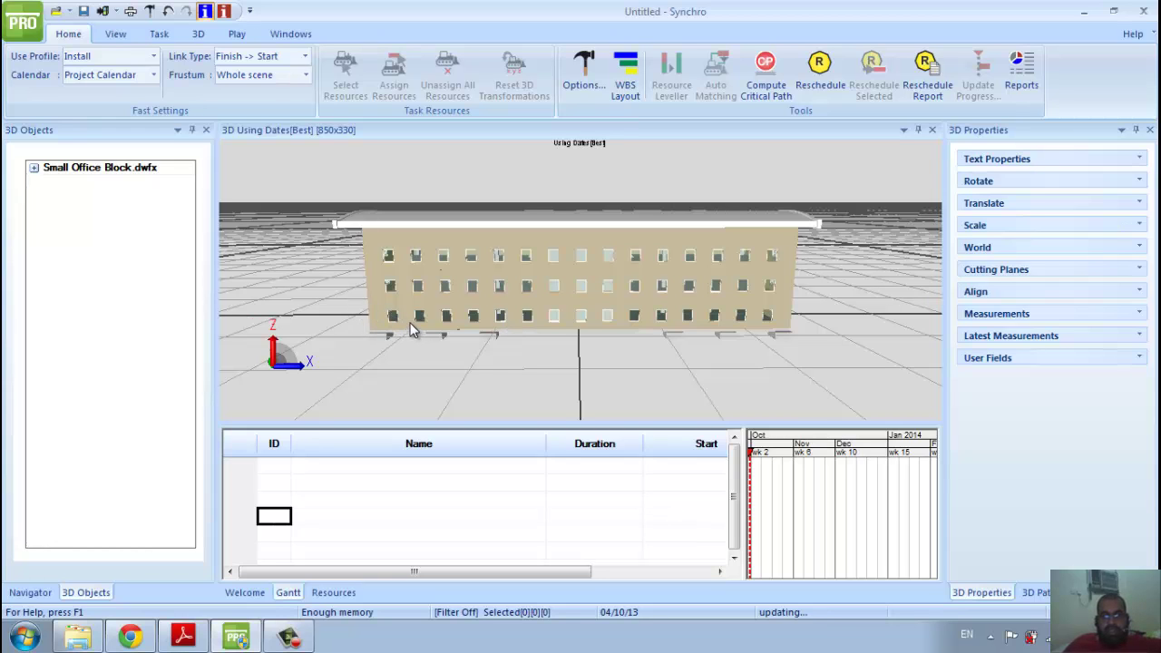
left_click_drag(389, 219, 458, 351)
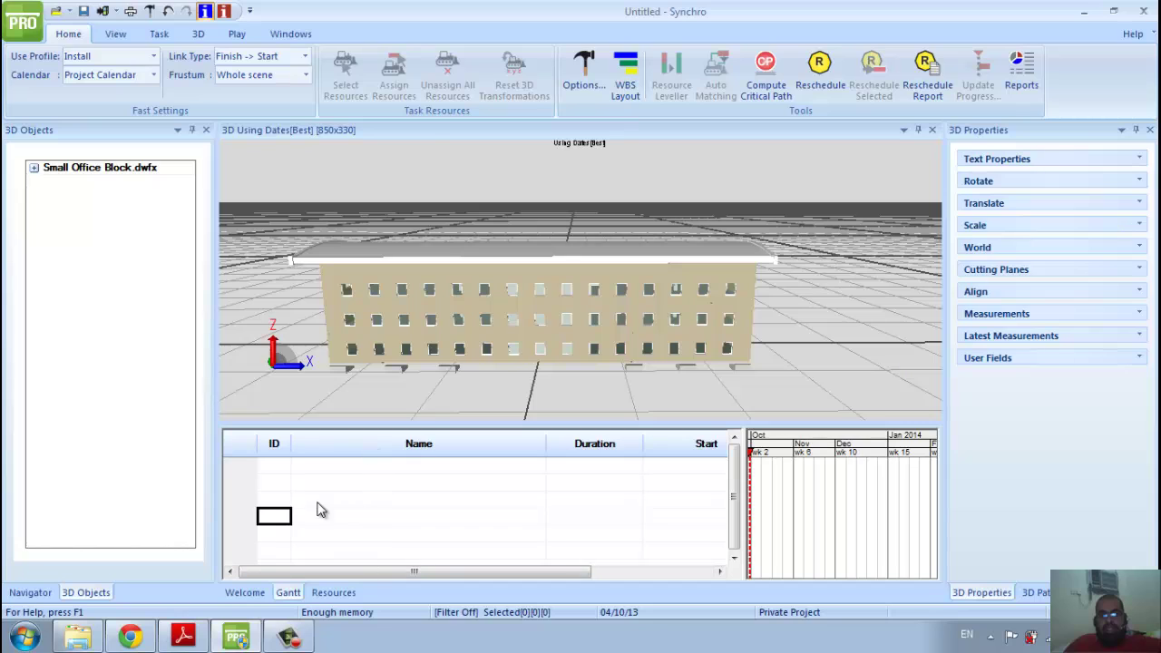
Step: Start a Microsoft Project XML import using the Small Office Building file from Downloads and proceed to its import options
left_click(22, 24)
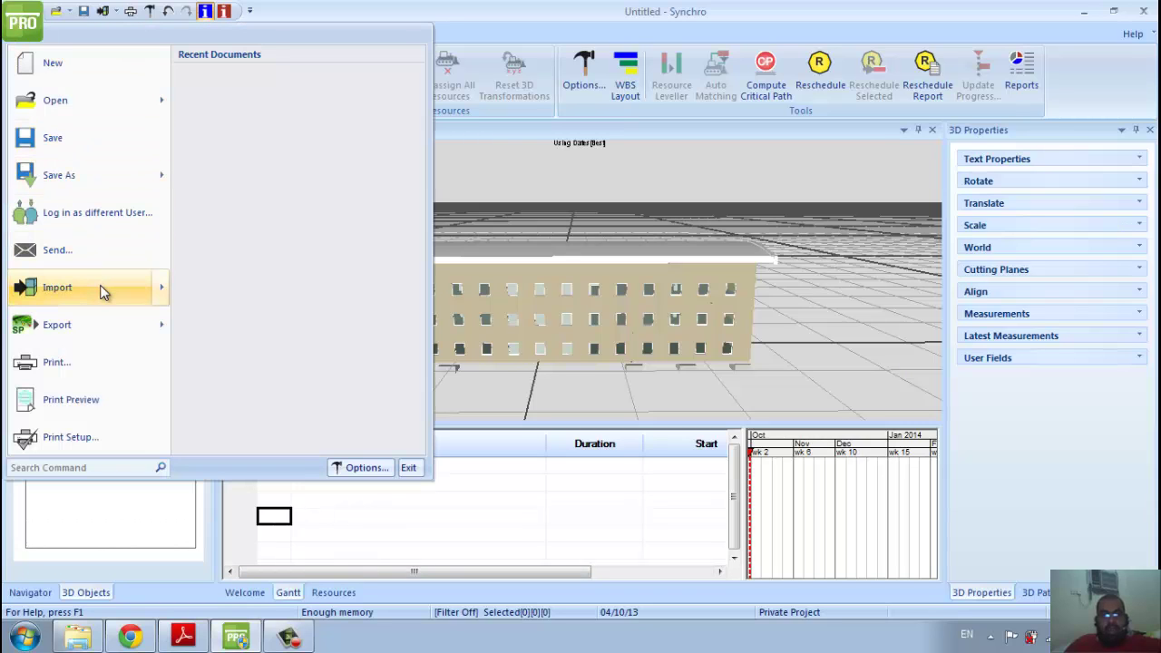
mouse_move(102, 290)
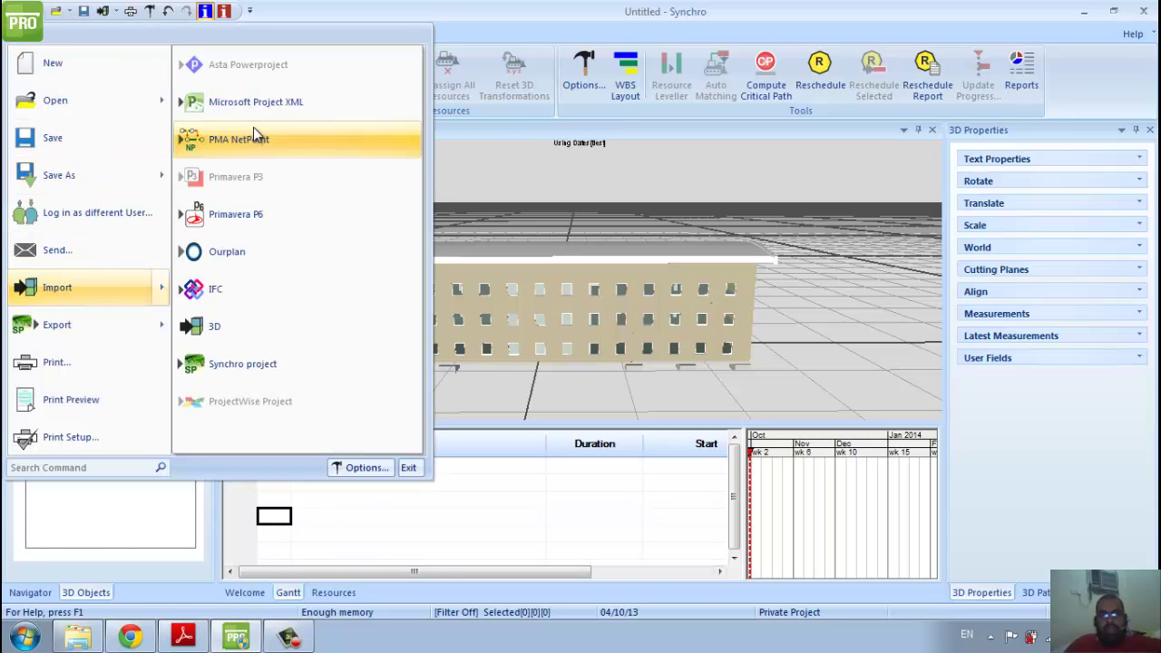
left_click(319, 107)
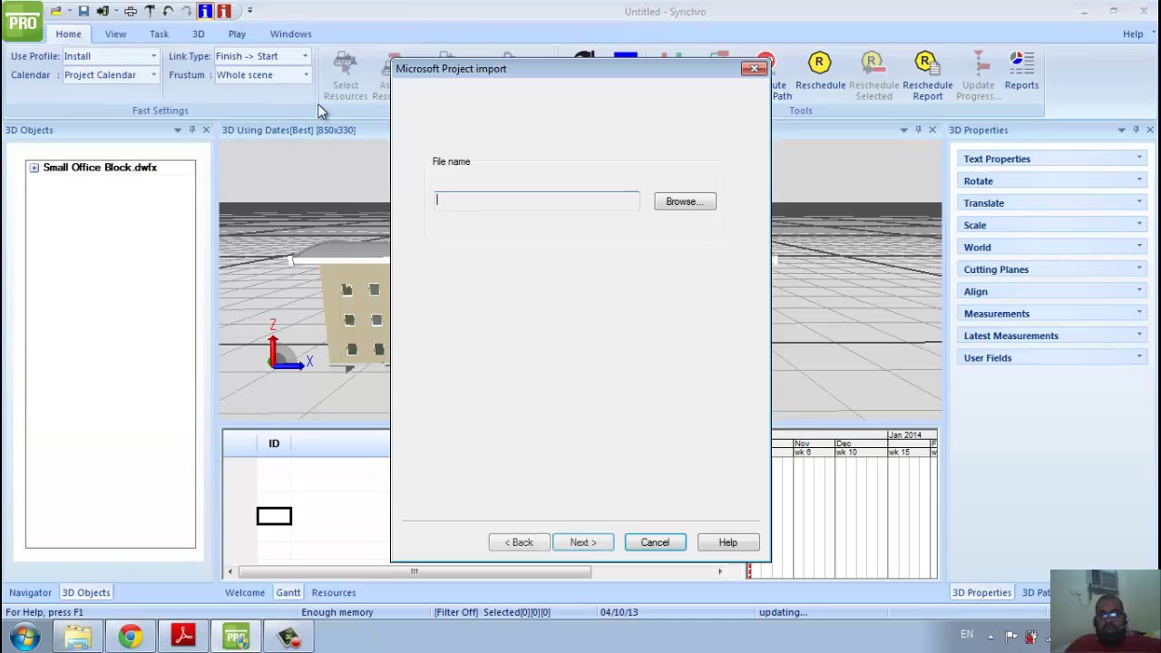
left_click(682, 200)
left_click(702, 306)
scroll(702, 305, "down", 2)
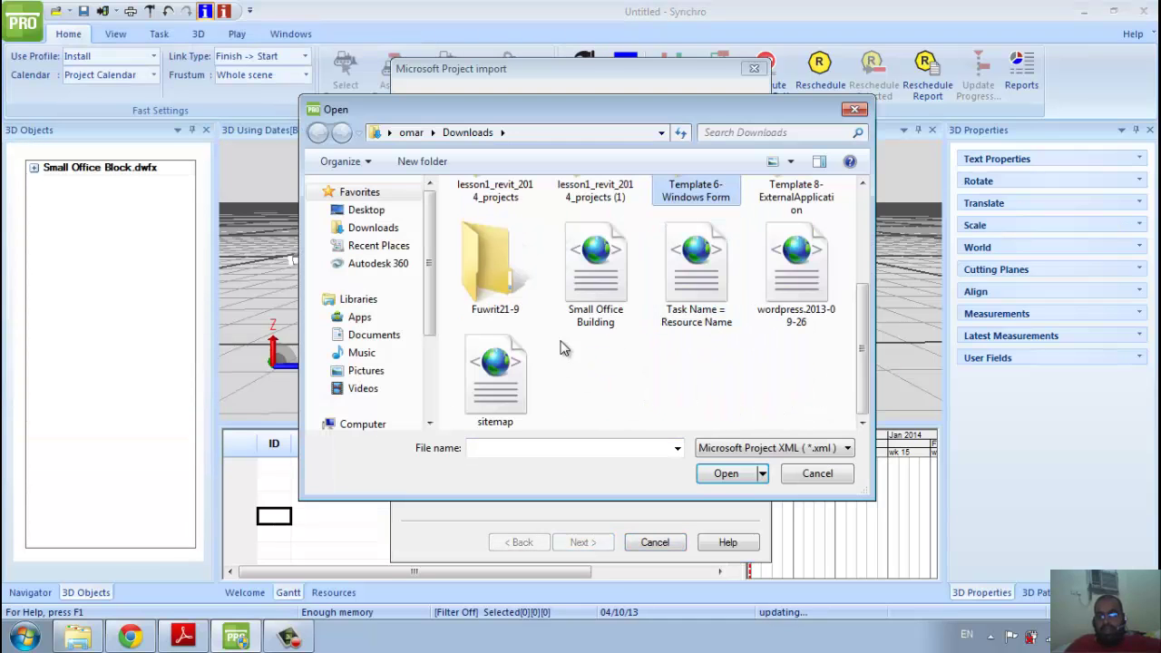
left_click(594, 272)
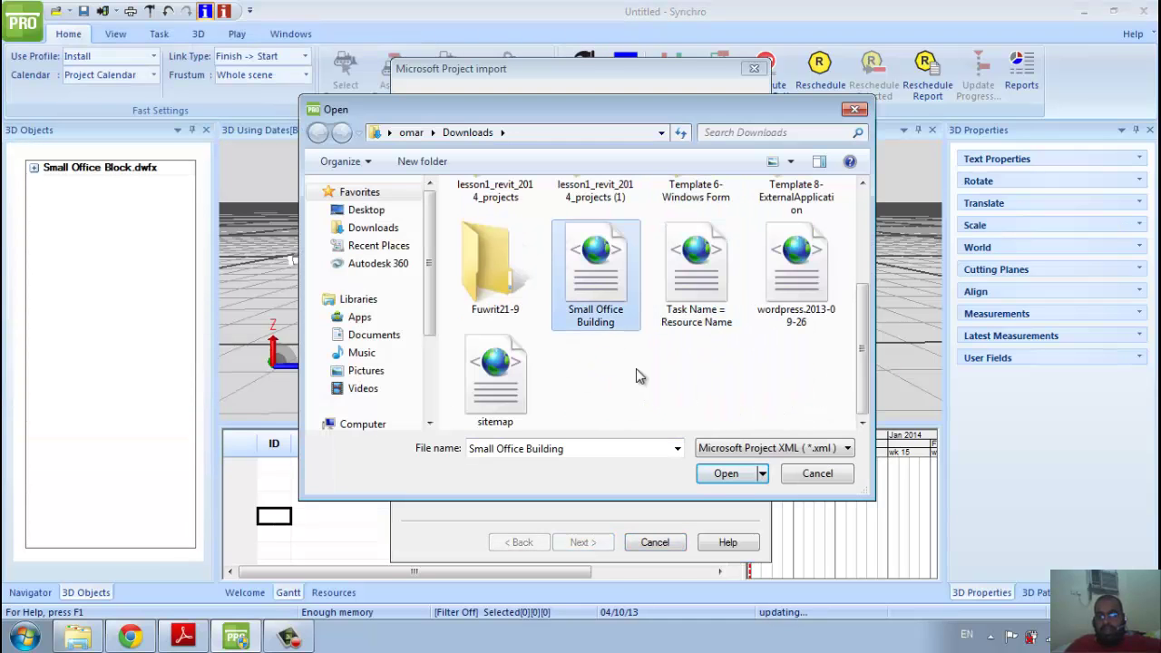
left_click(725, 473)
left_click(567, 542)
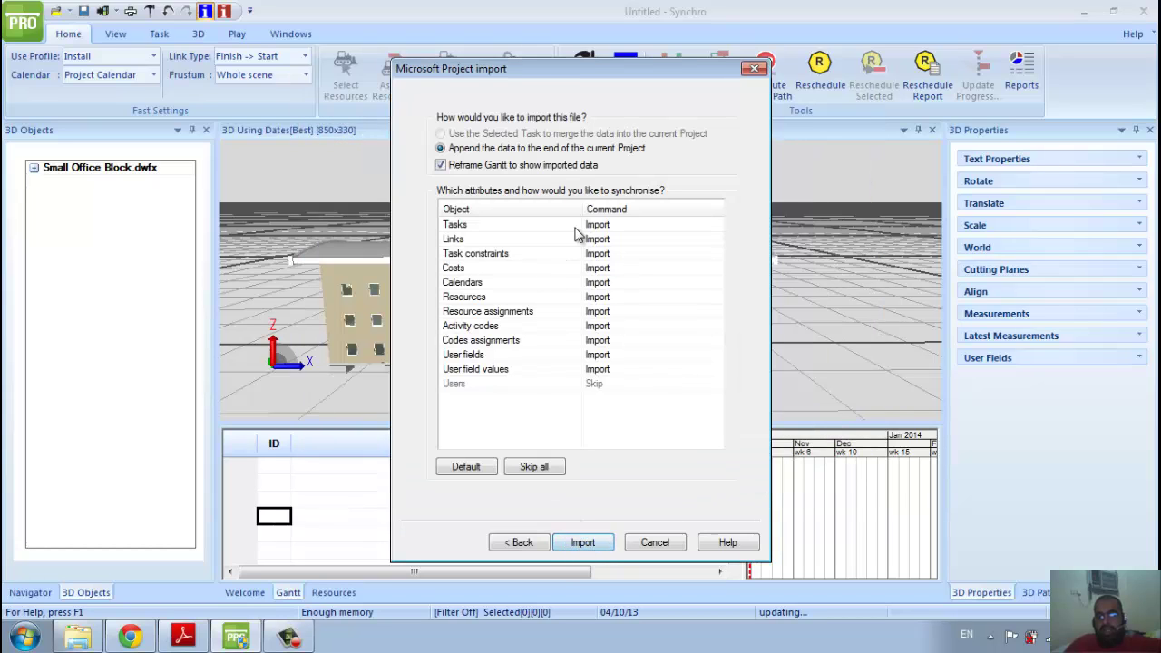
Step: Import the schedule appended to the end of the current project, keeping Tasks and Links set to Import, and finish the import
left_click(687, 224)
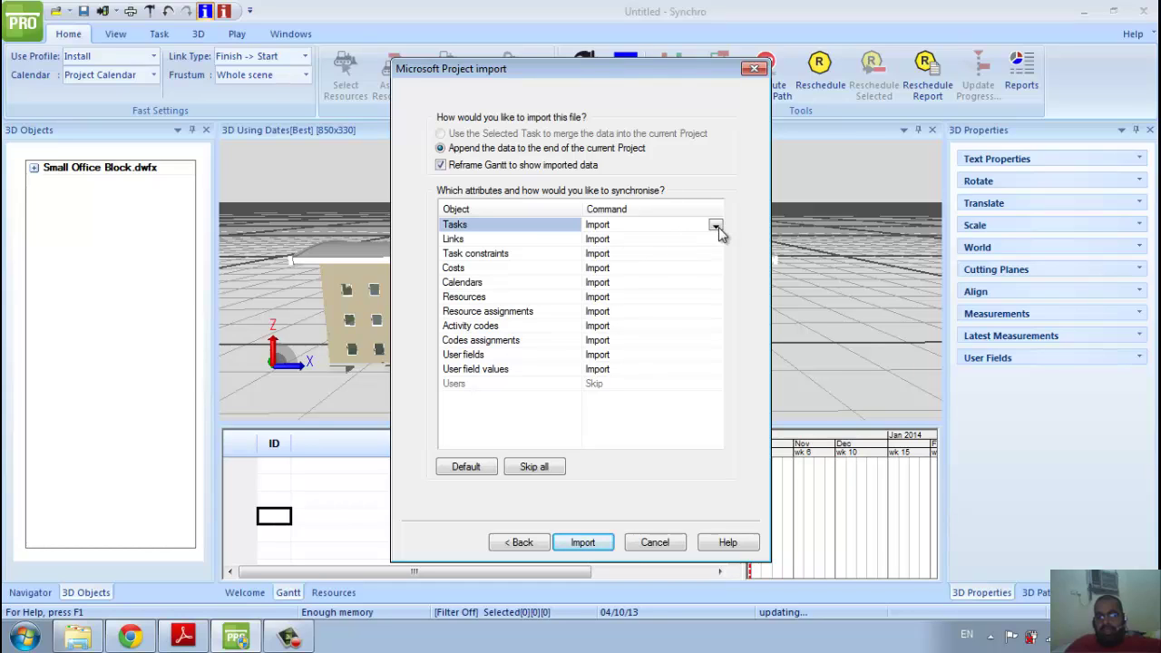
left_click(716, 227)
left_click(718, 227)
left_click(716, 242)
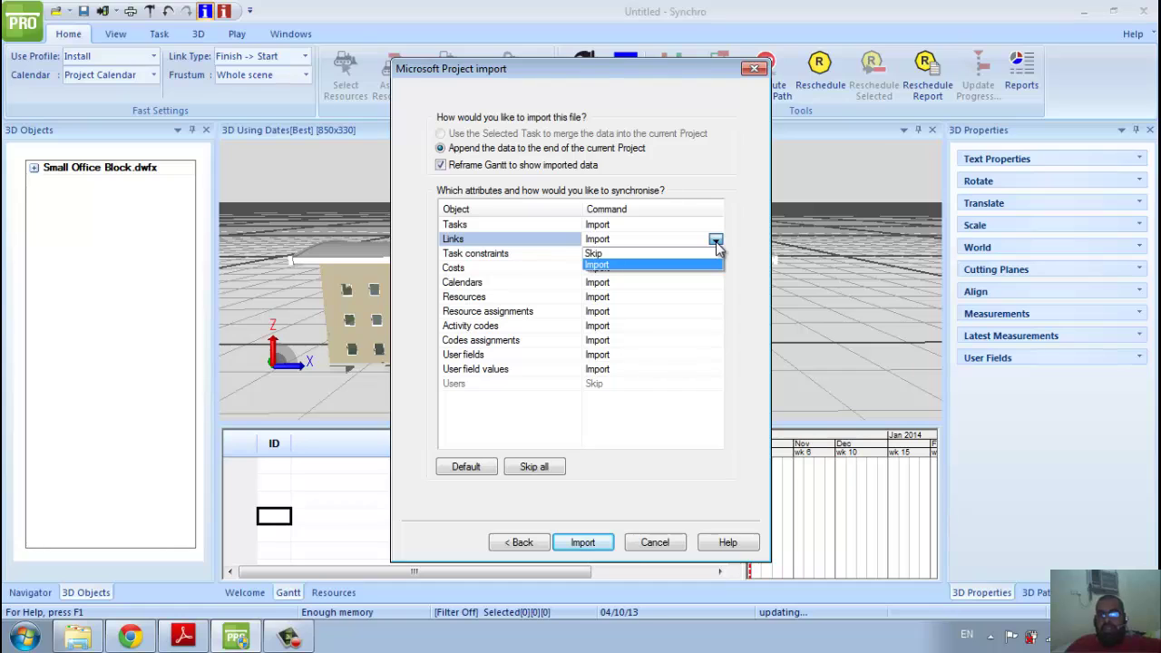
left_click(716, 241)
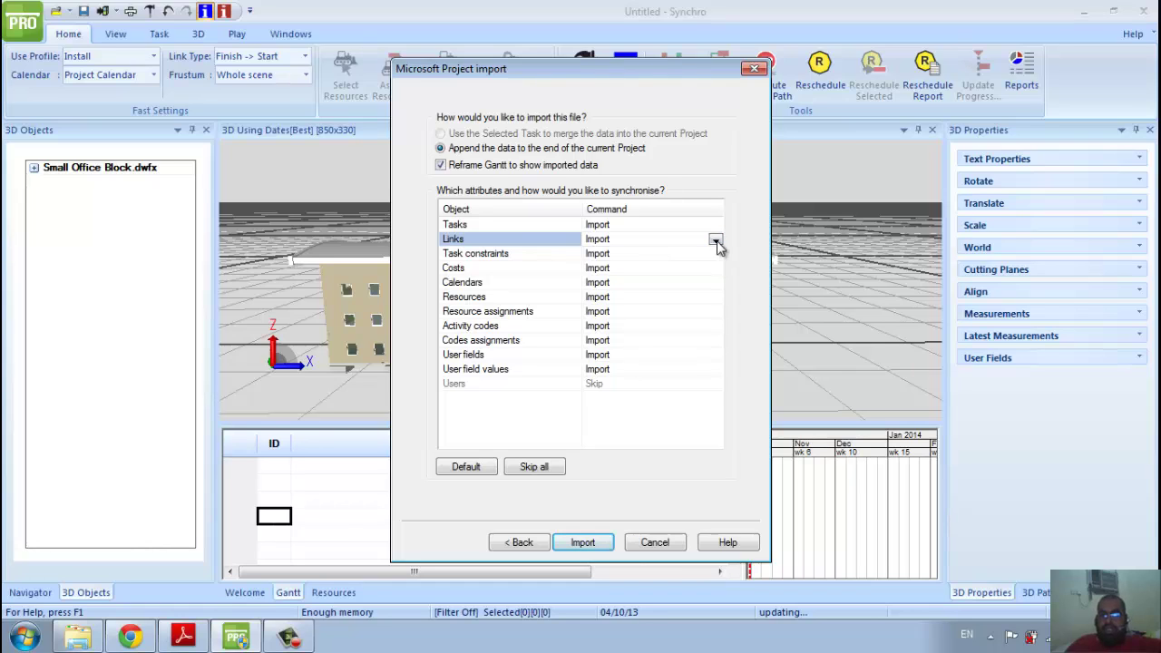
left_click(583, 542)
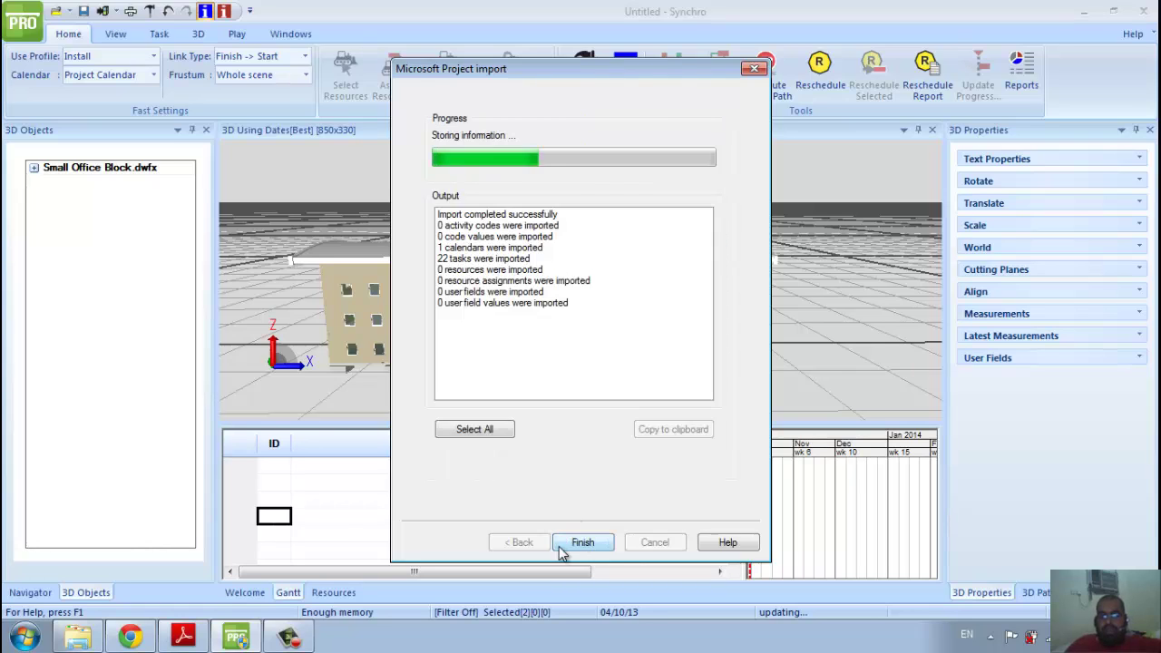
left_click(583, 543)
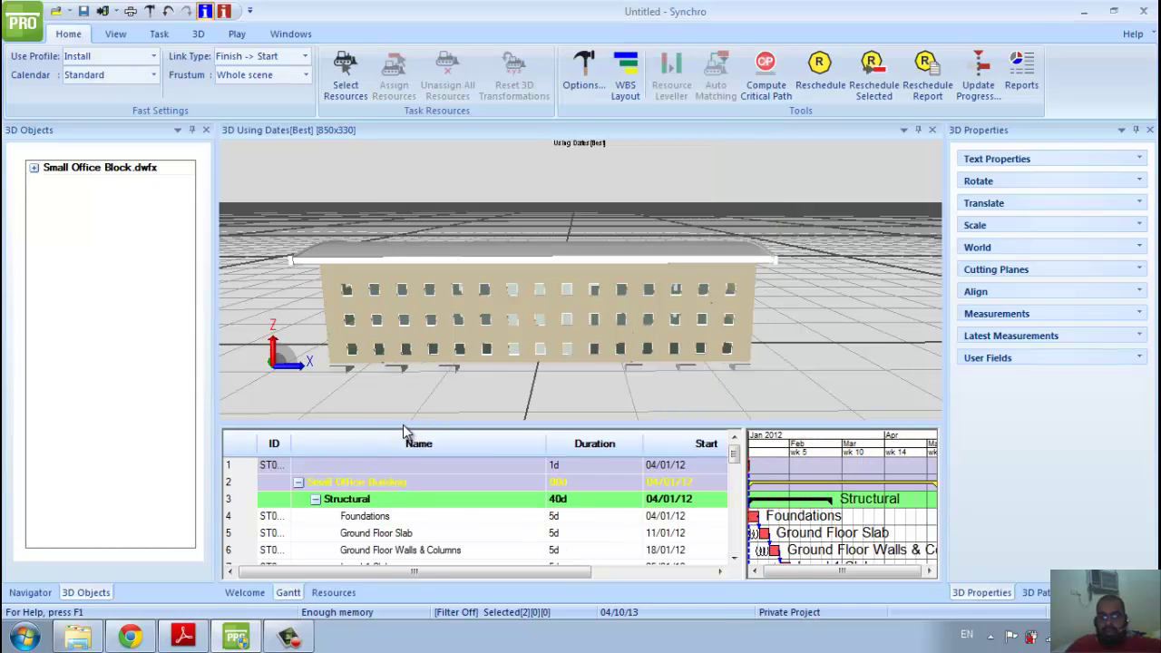
Step: Enlarge the Gantt area by shrinking the 3D view, narrow the task table to the Name column, and adjust the timeline scale
left_click_drag(402, 420, 452, 279)
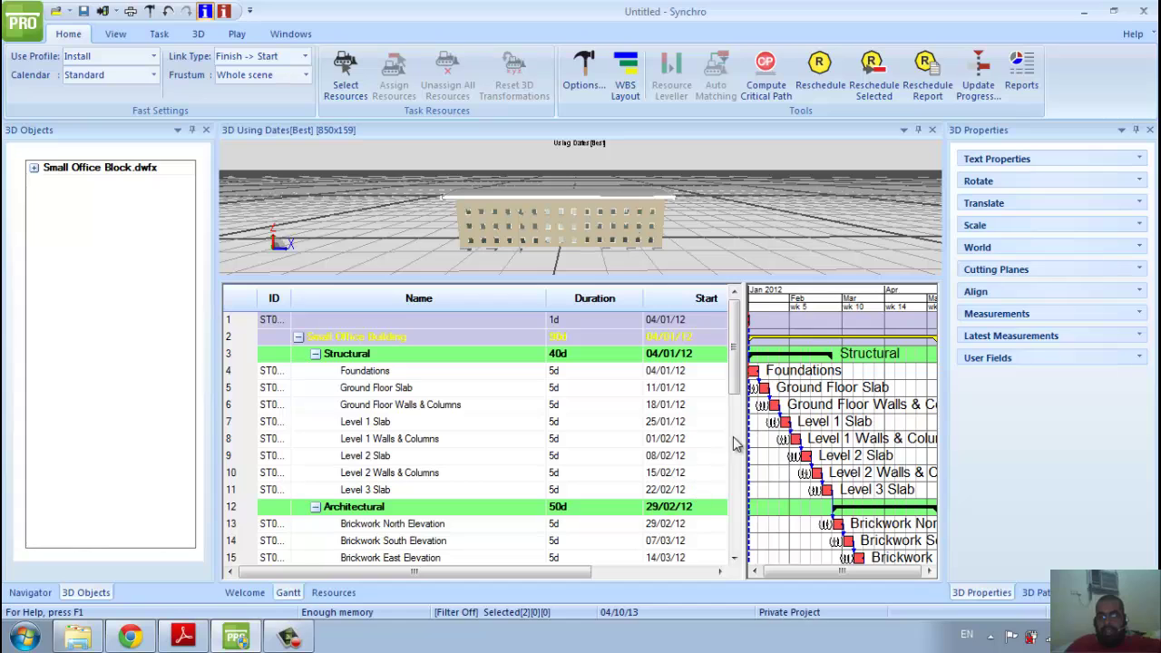
left_click_drag(741, 434, 558, 434)
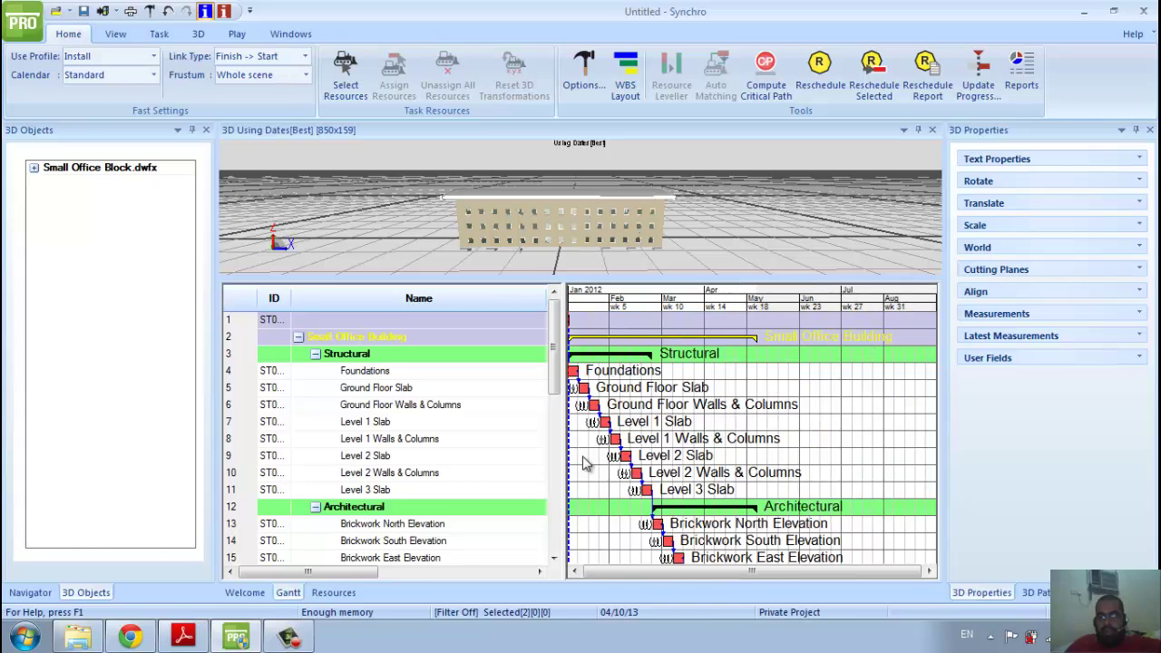
scroll(678, 506, "up", 3, "ctrl")
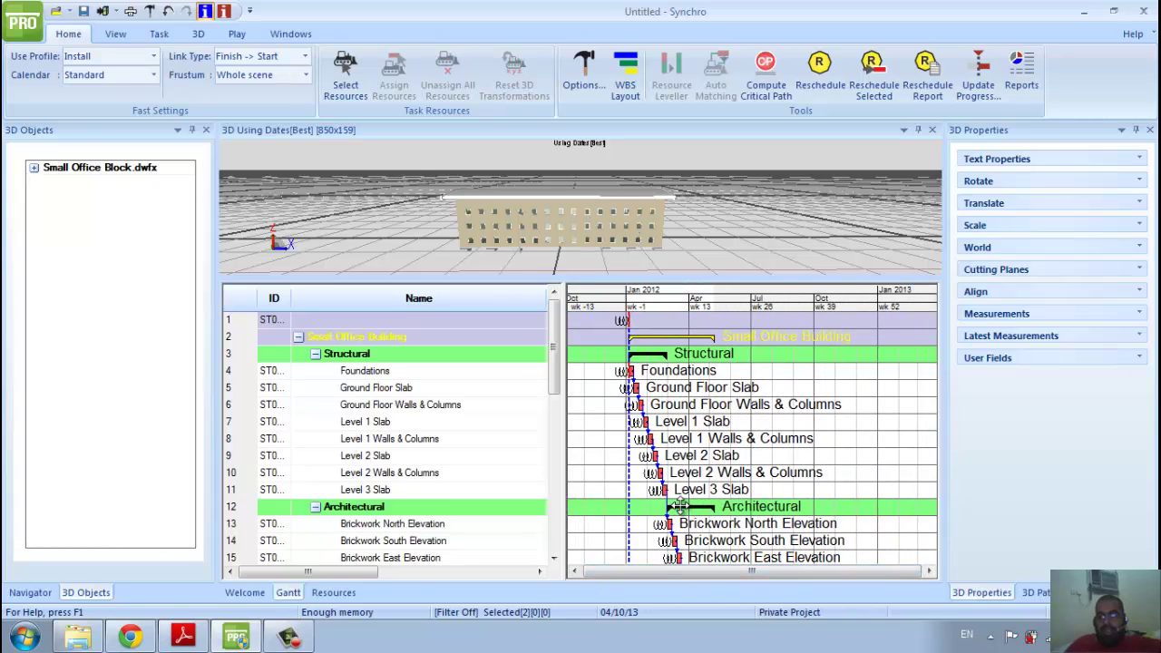
scroll(682, 471, "down", 2, "ctrl")
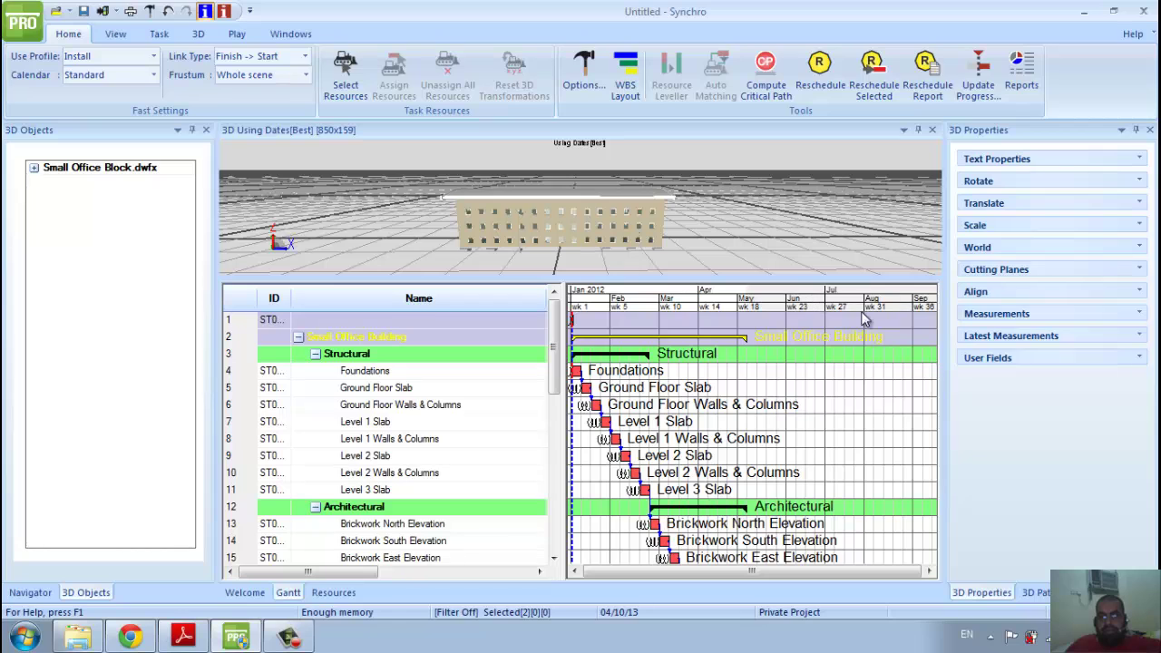
Step: Zoom out the Gantt timeline to show a longer date range
scroll(587, 438, "down", 2, "ctrl")
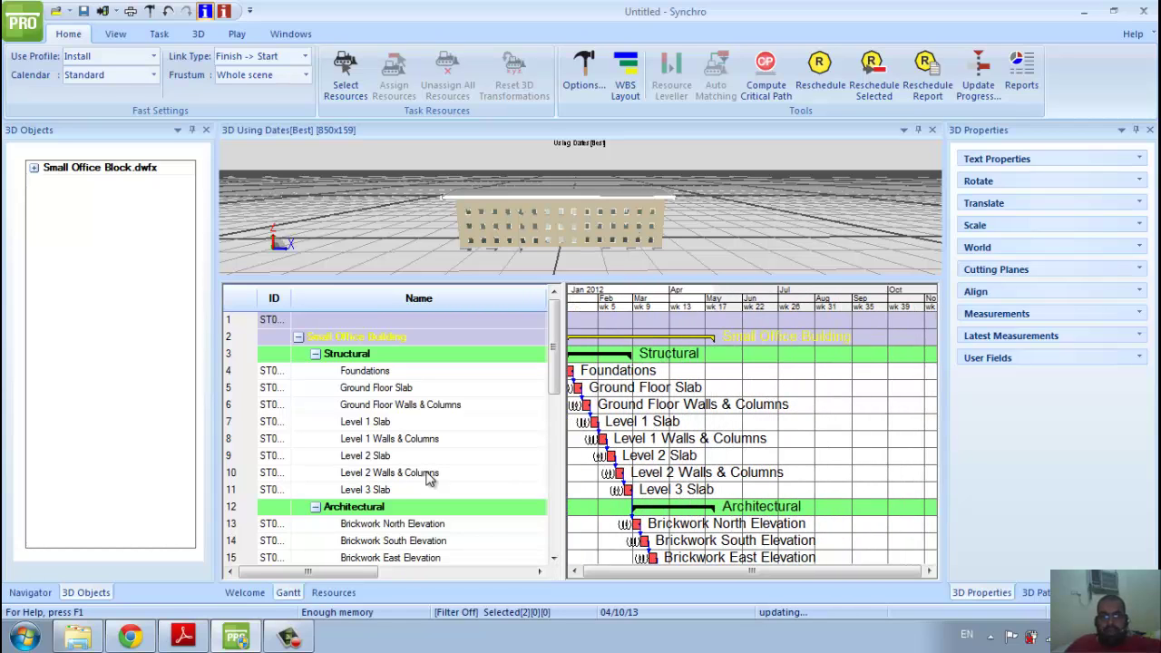
right_click(479, 304)
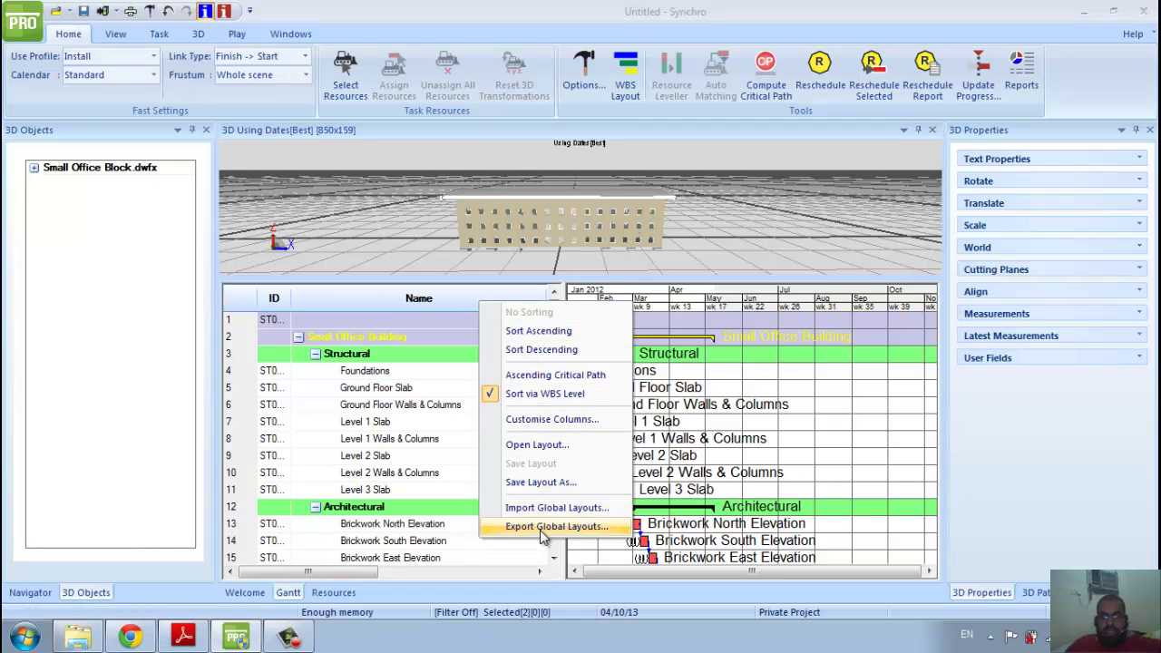
left_click(436, 319)
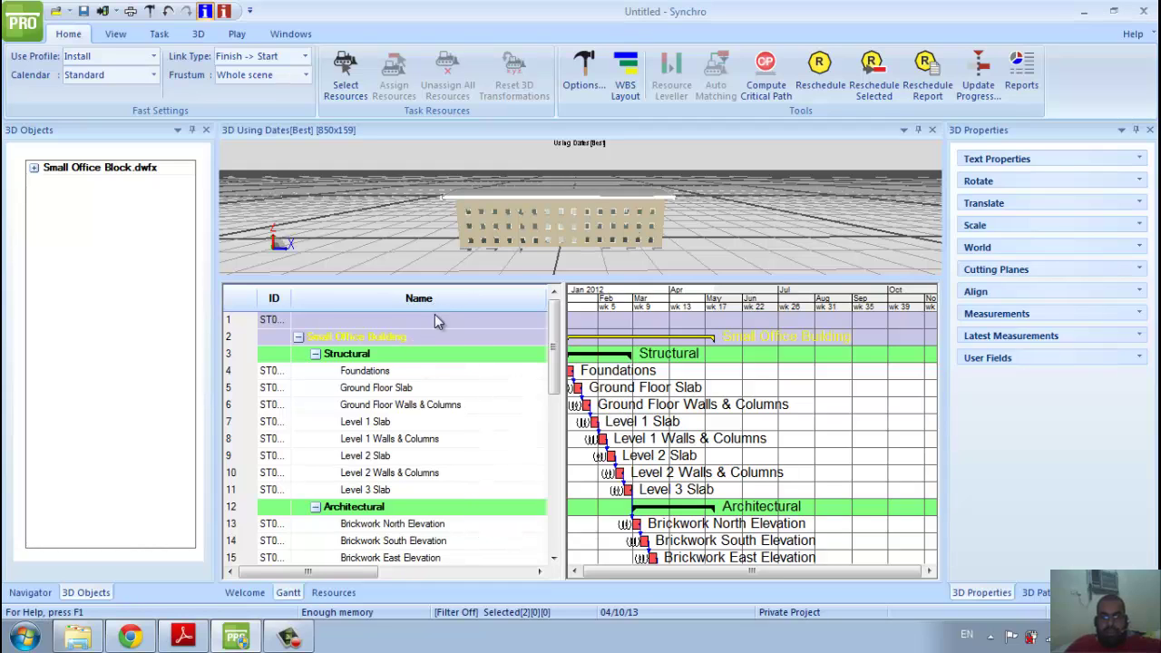
Step: Open column customisation for the task table, expand Task Parameters, and add all available columns to the selected columns
right_click(485, 303)
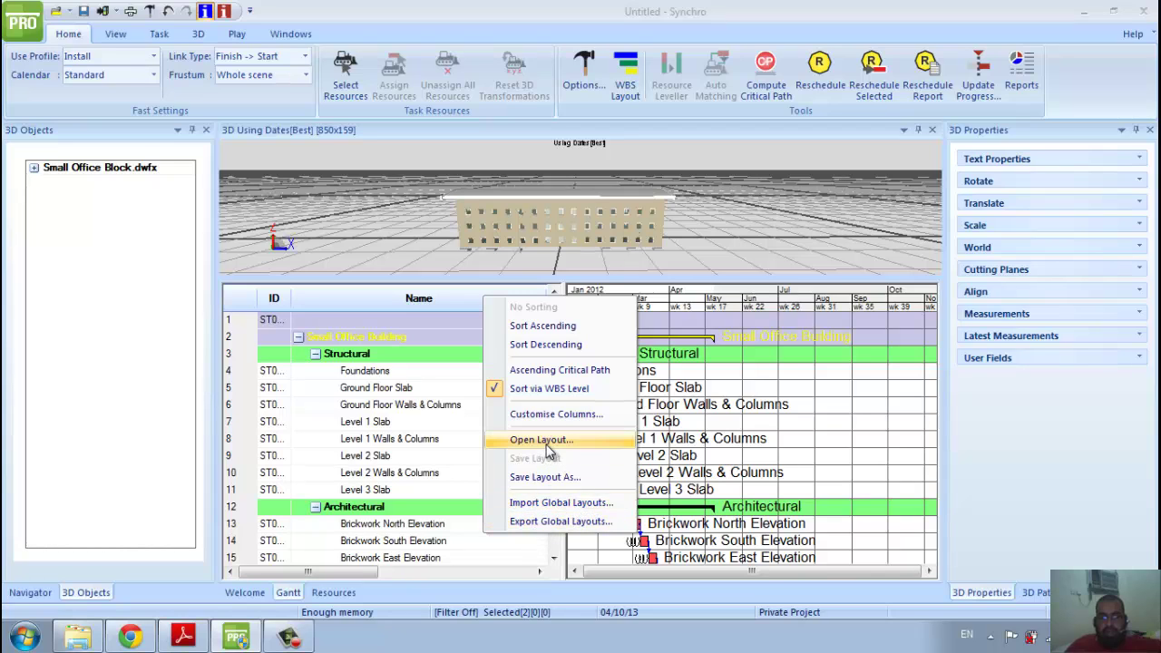
left_click(557, 416)
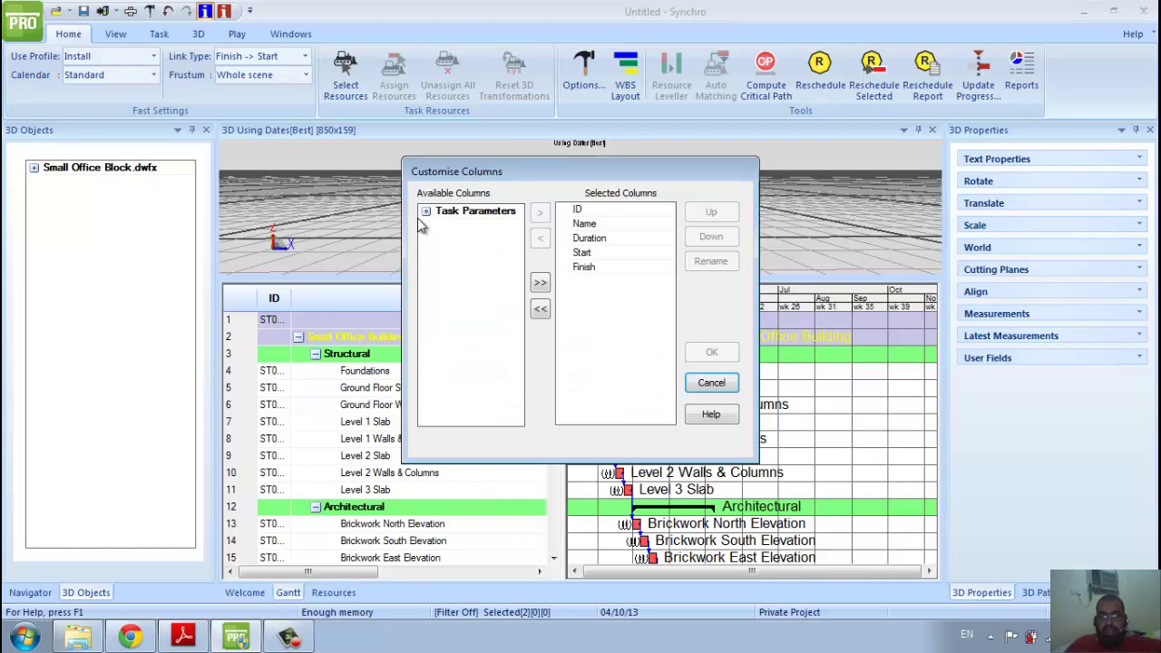
left_click(425, 212)
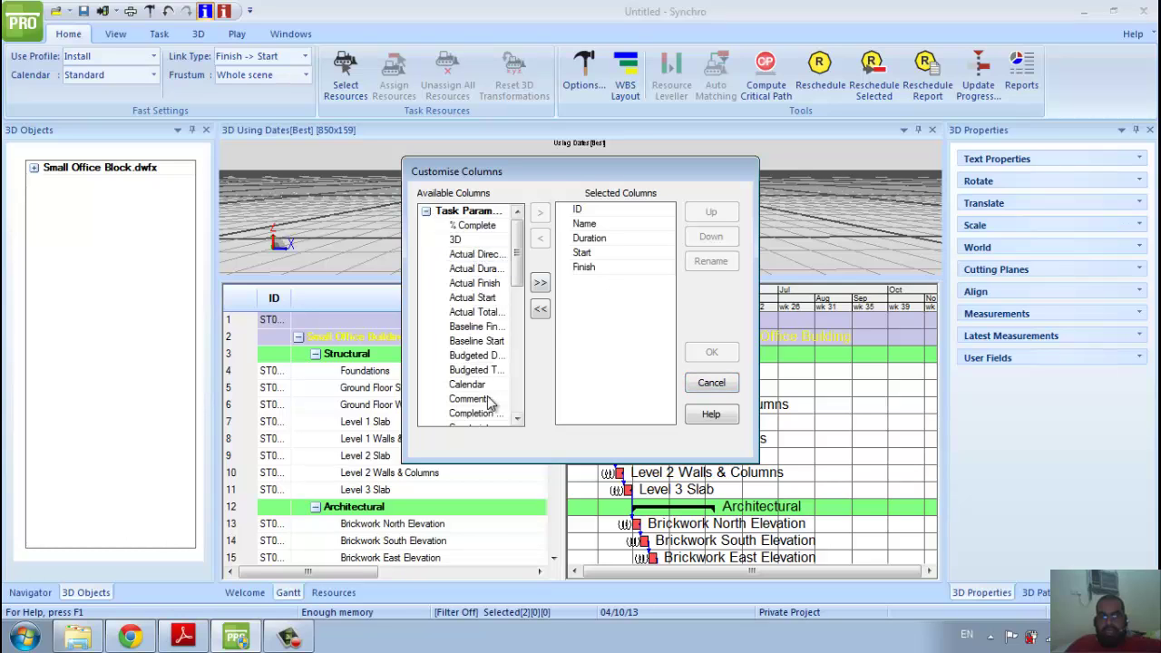
left_click(480, 399)
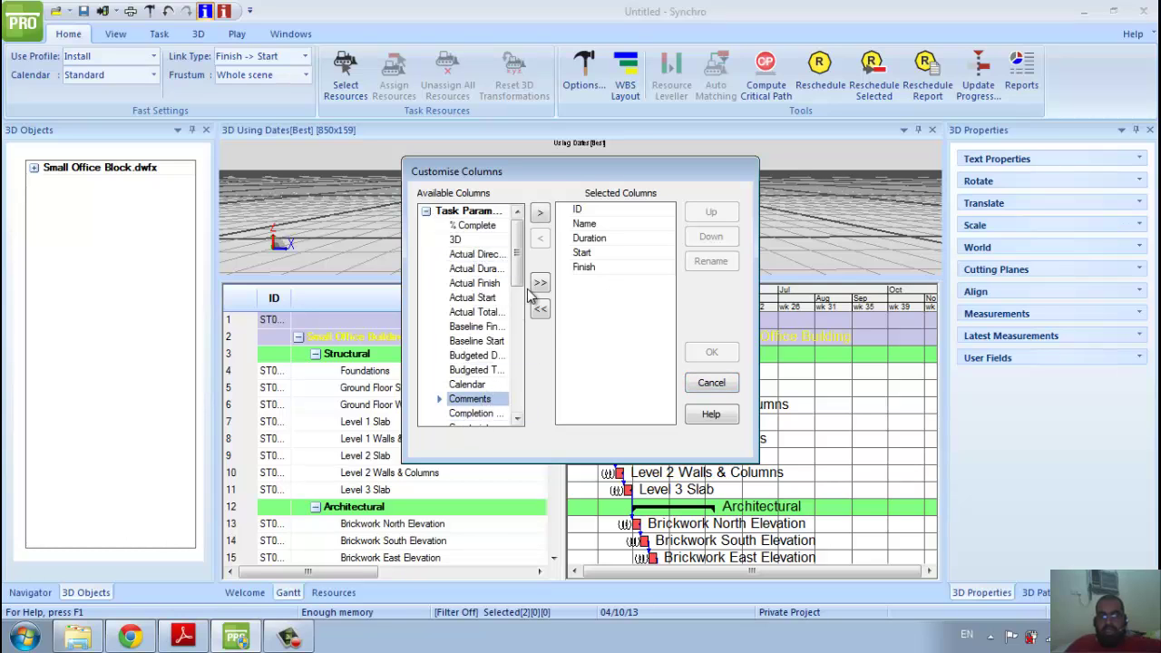
left_click(485, 299)
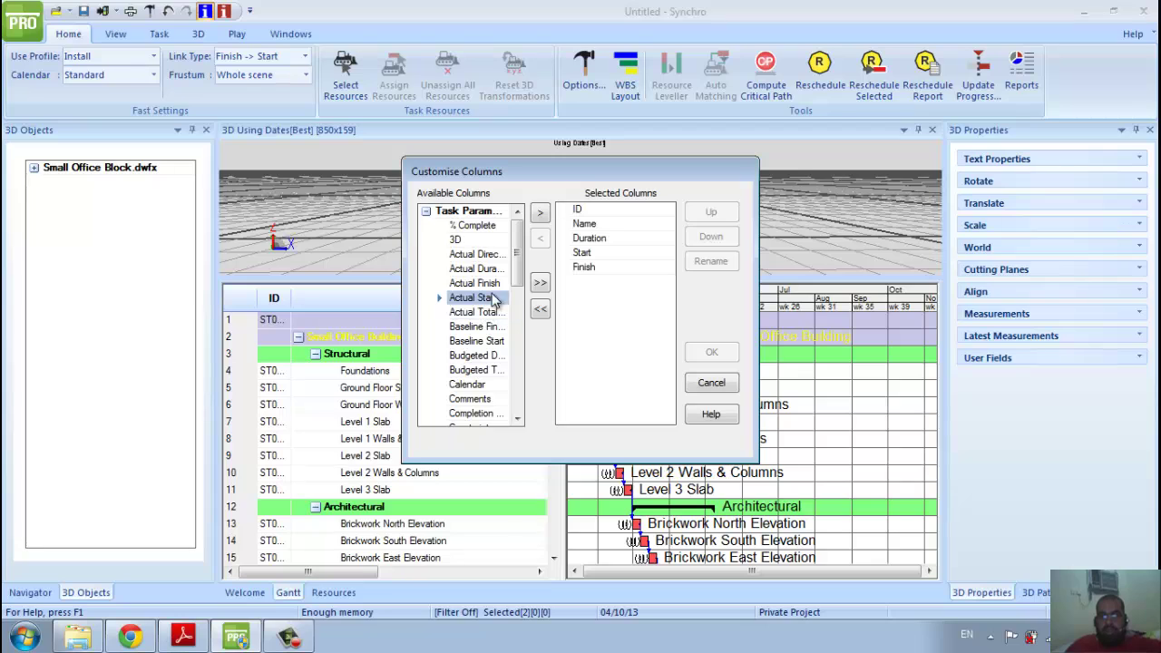
left_click(539, 282)
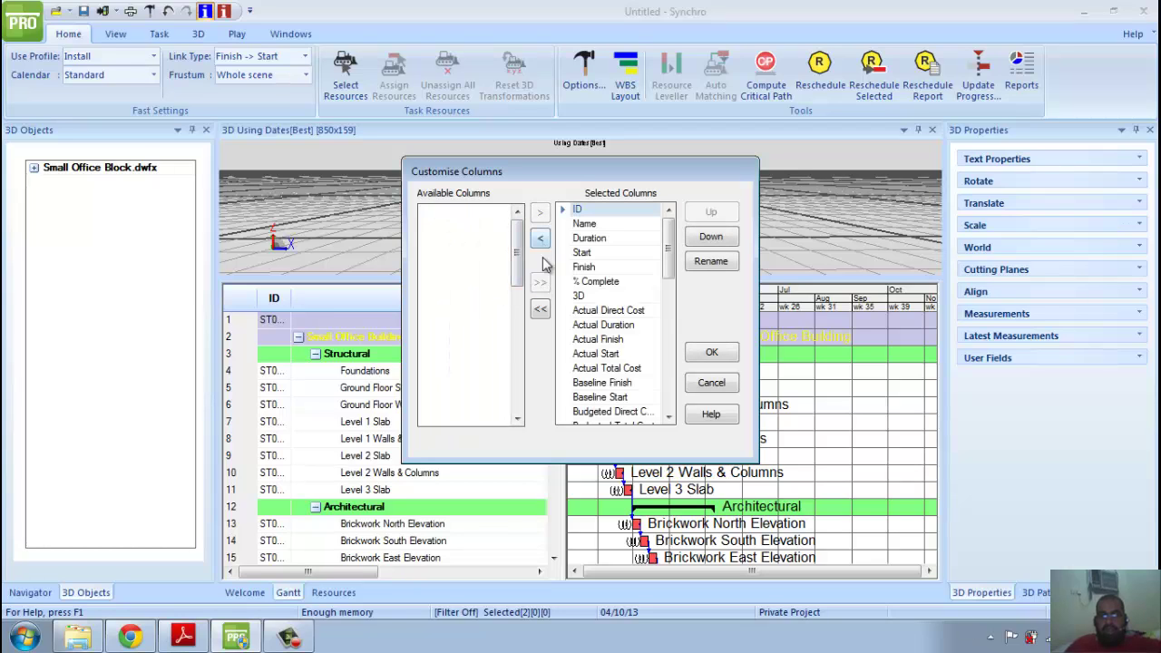
Step: Remove Actual Duration, Actual Finish, Actual Start and % Complete from the selected columns, and cancel the column customisation
left_click(601, 325)
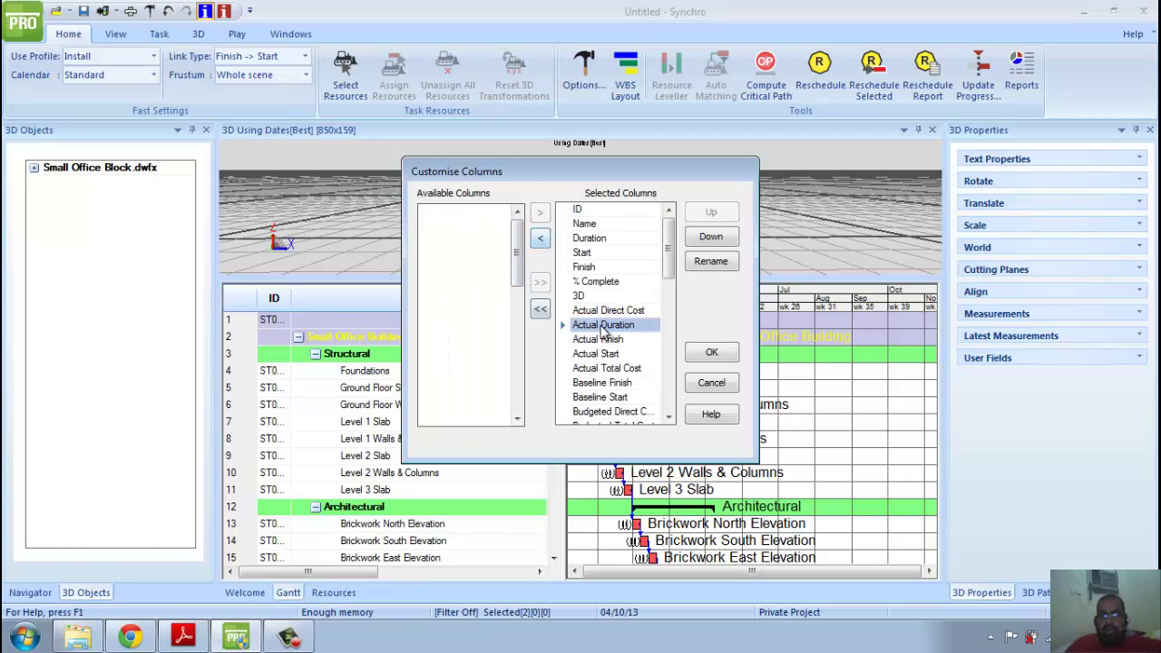
left_click(540, 239)
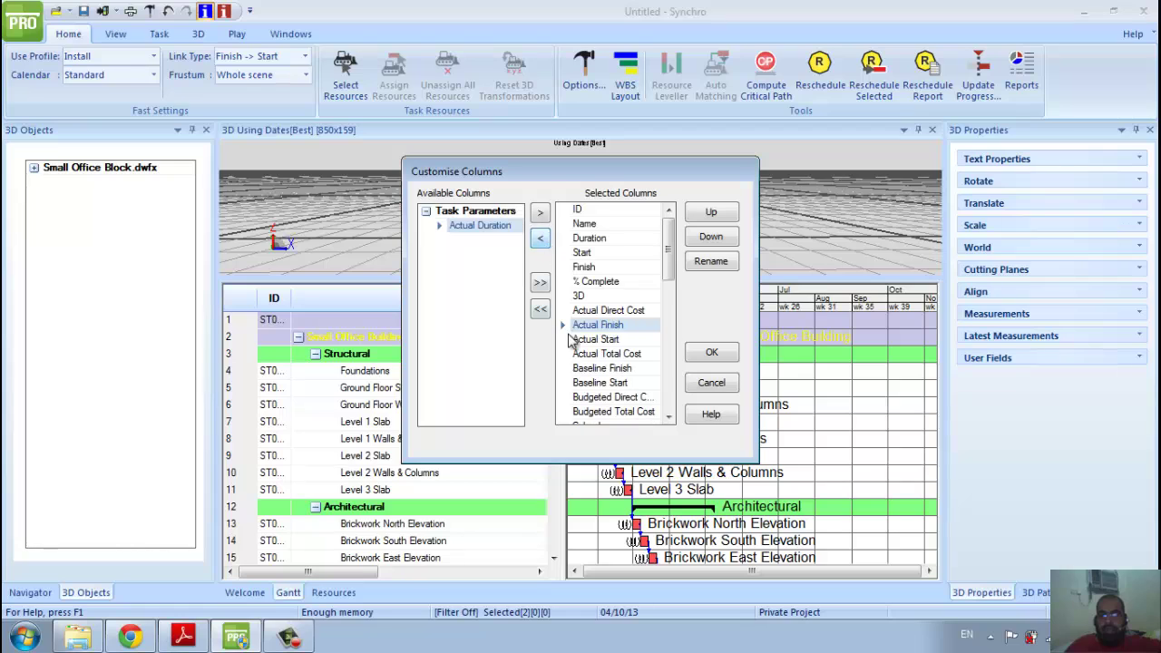
left_click(542, 240)
left_click(541, 239)
left_click(592, 282)
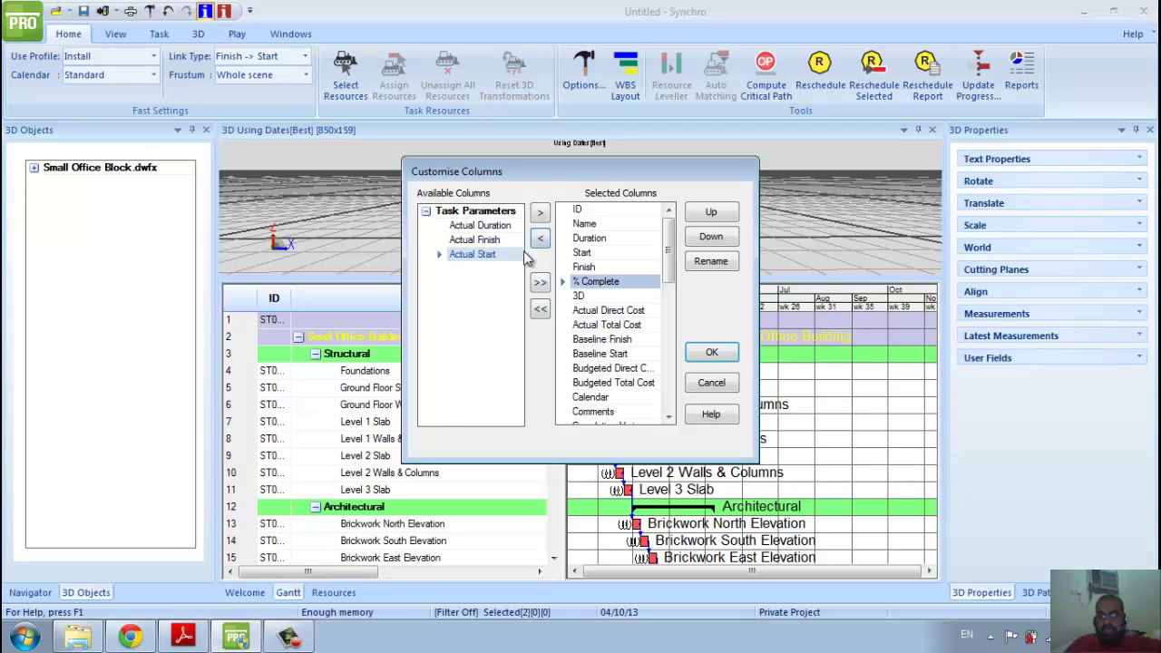
left_click(541, 239)
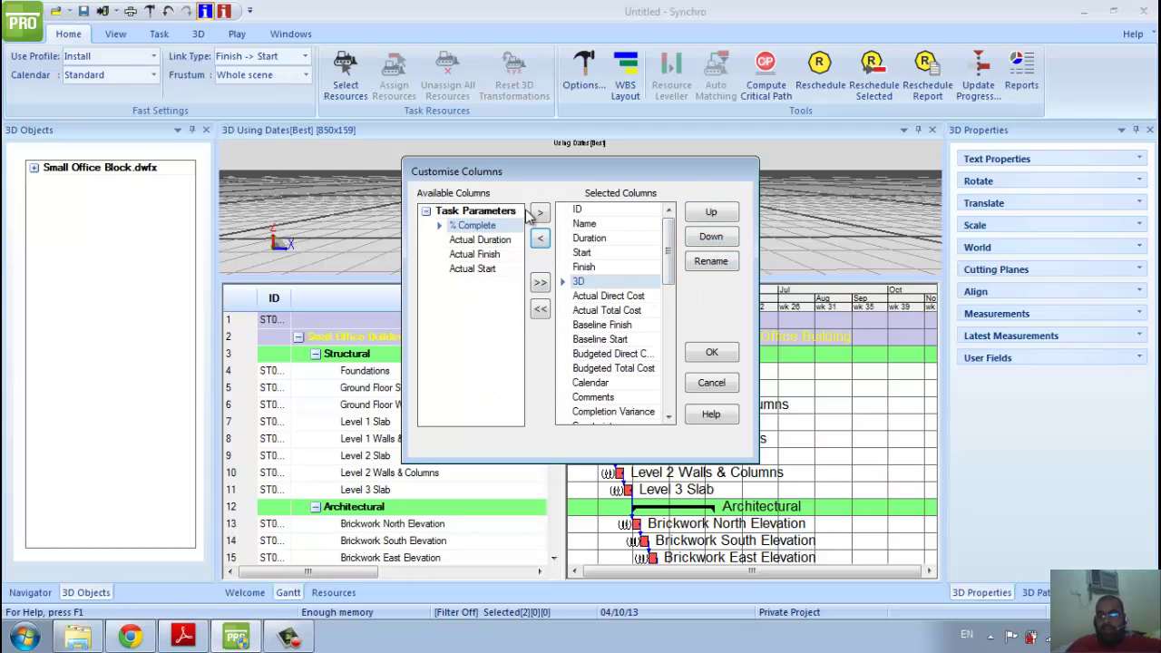
left_click(703, 379)
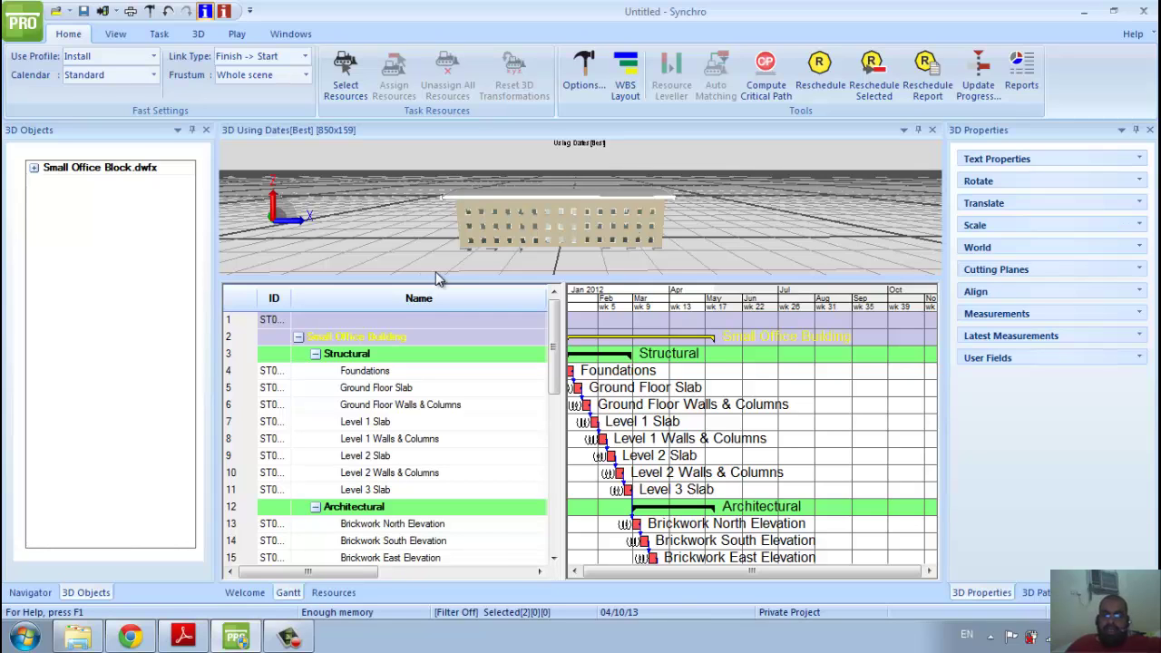
Step: Enlarge the 3D view by shrinking the Gantt area, and display the view commands
left_click_drag(437, 279, 435, 428)
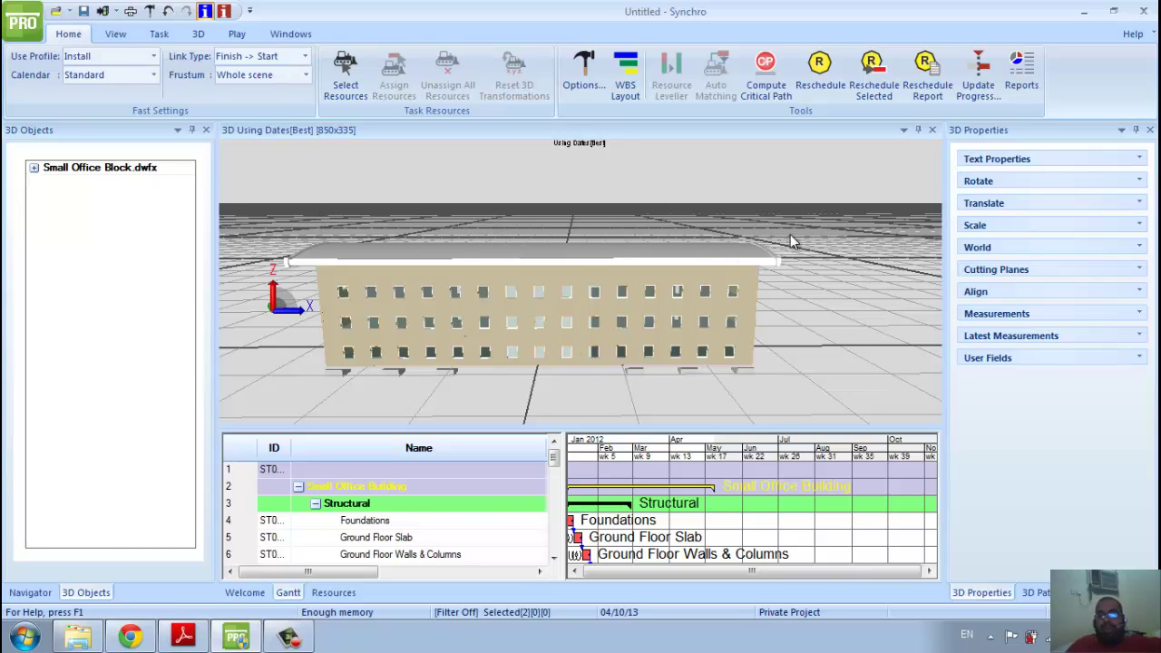
left_click(118, 37)
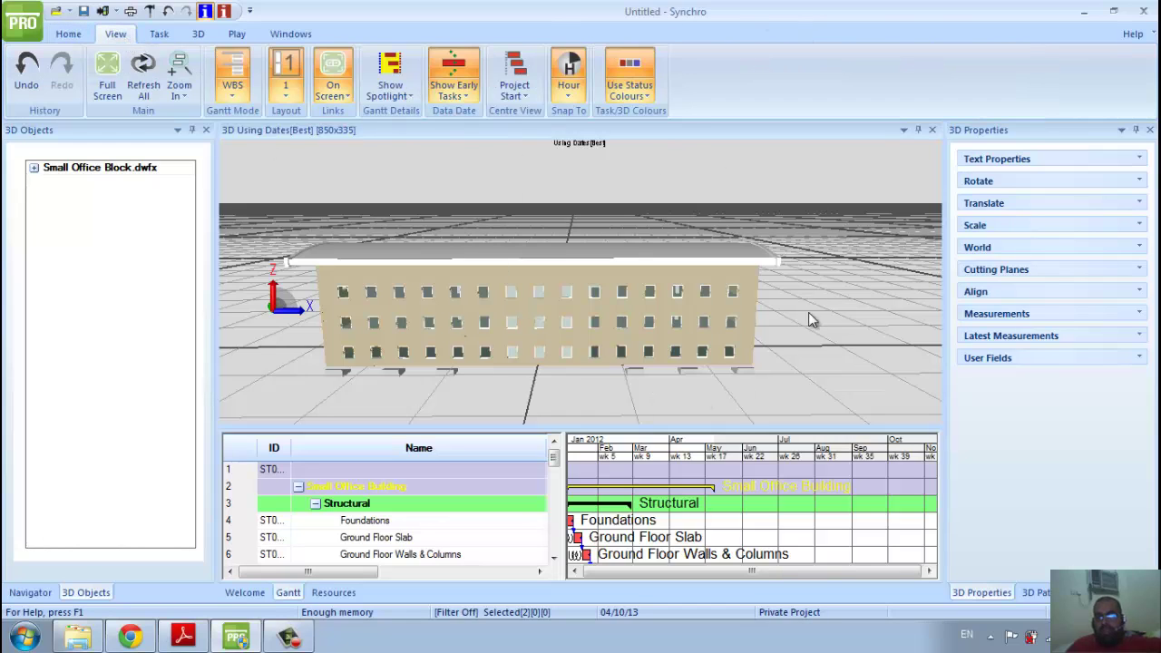